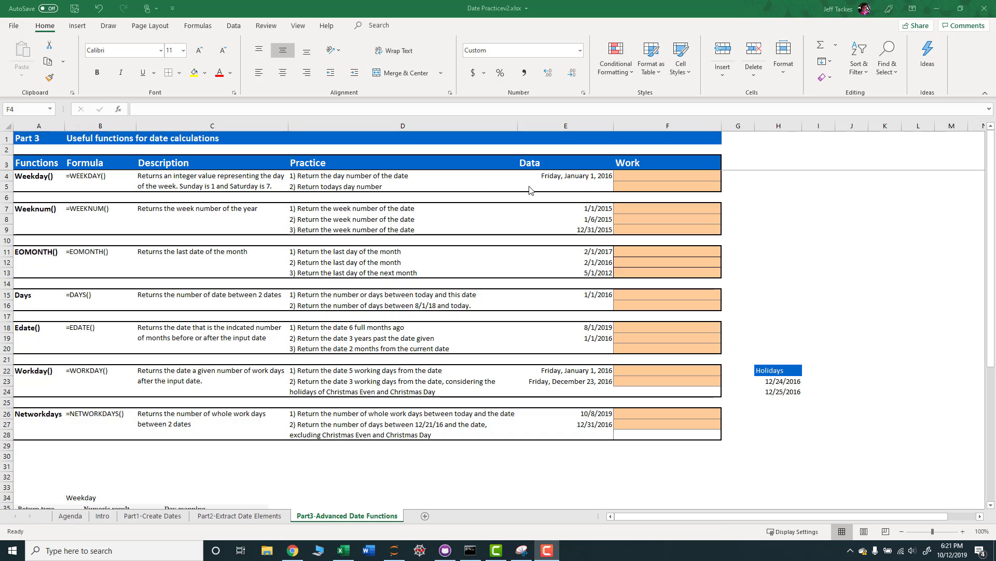
Enter =WEEKDAY(E4) in cell F4 to return the day number of the given date
{"action": "left_click", "coordinate": [638, 179]}
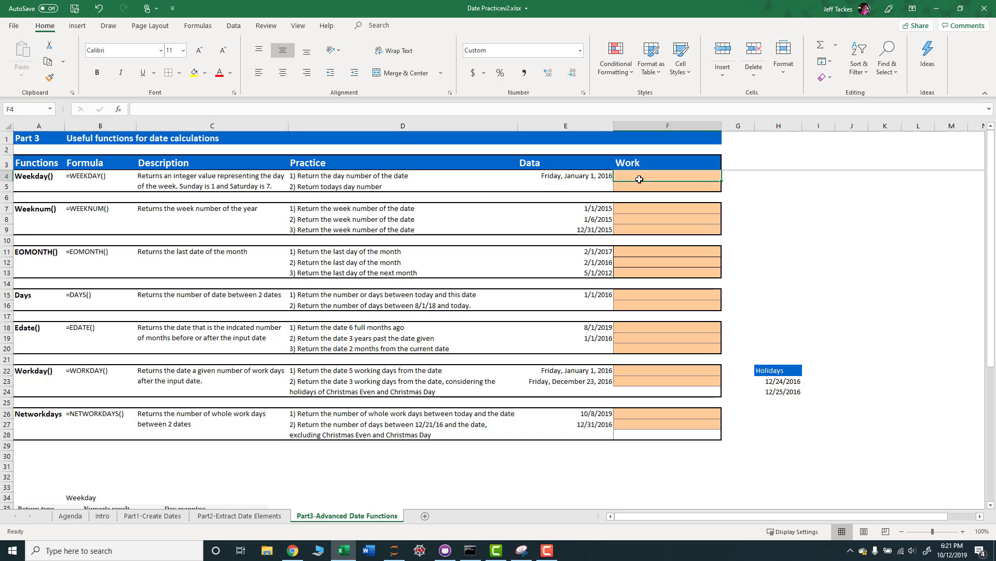
{"action": "type", "text": "=WEEKDAY("}
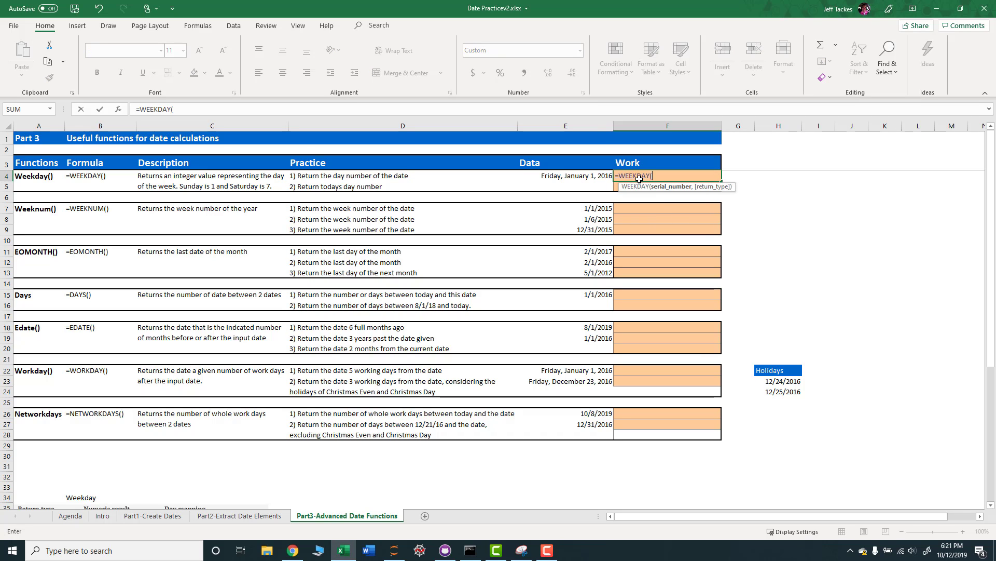
{"action": "left_click", "coordinate": [591, 179]}
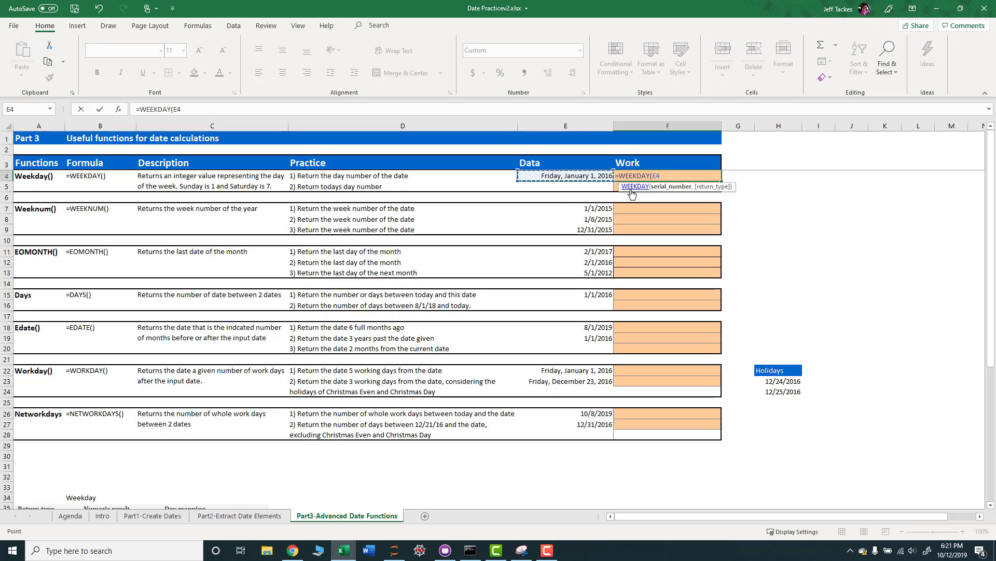
{"action": "key", "text": "Return"}
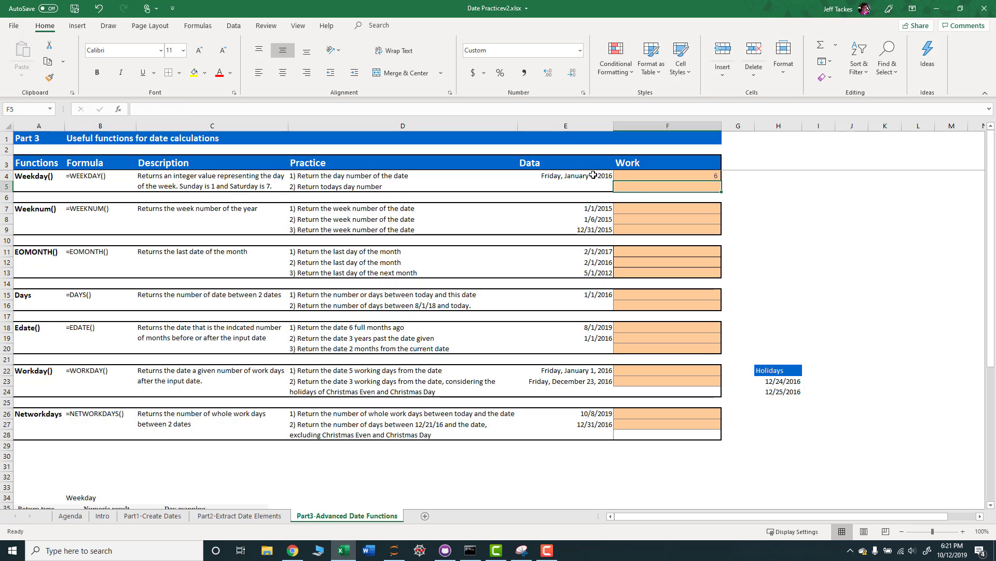
Examine the WEEKDAY formula's arguments in F4 and the Weekday return type table below the exercises
{"action": "left_click", "coordinate": [595, 175]}
{"action": "left_click", "coordinate": [643, 176]}
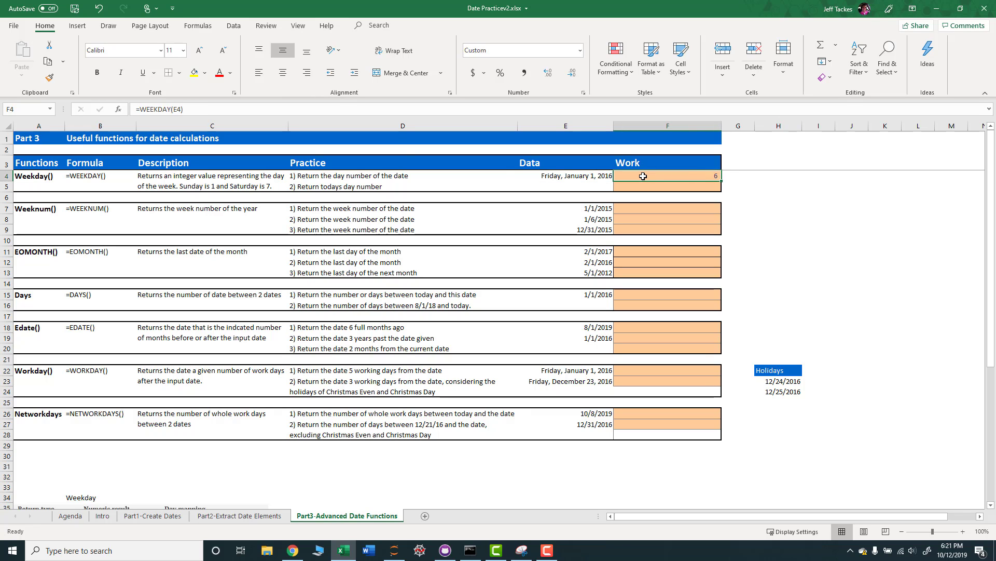
{"action": "left_click", "coordinate": [189, 110]}
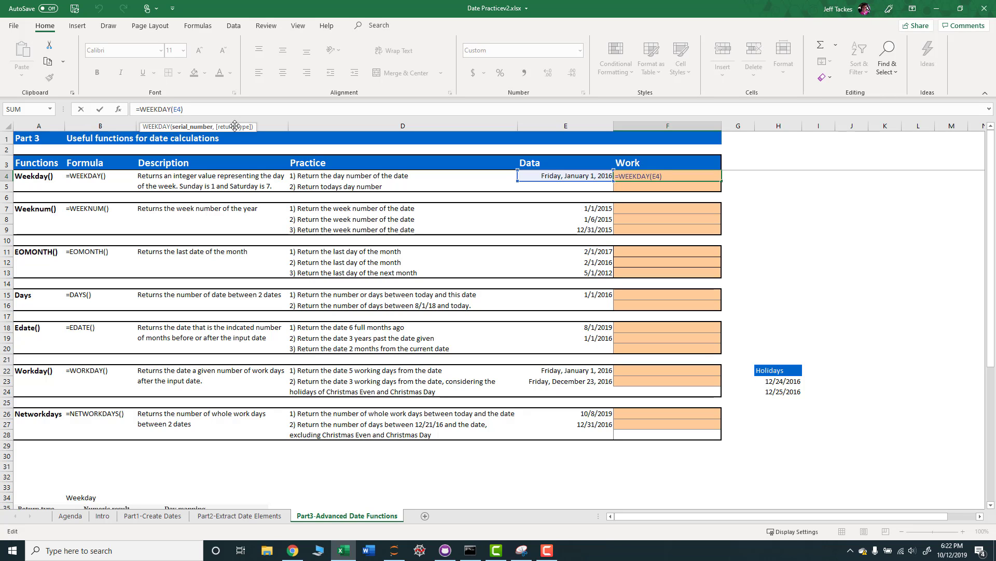
{"action": "key", "text": "Return"}
{"action": "scroll", "coordinate": [234, 311], "scroll_direction": "down", "scroll_amount": 6}
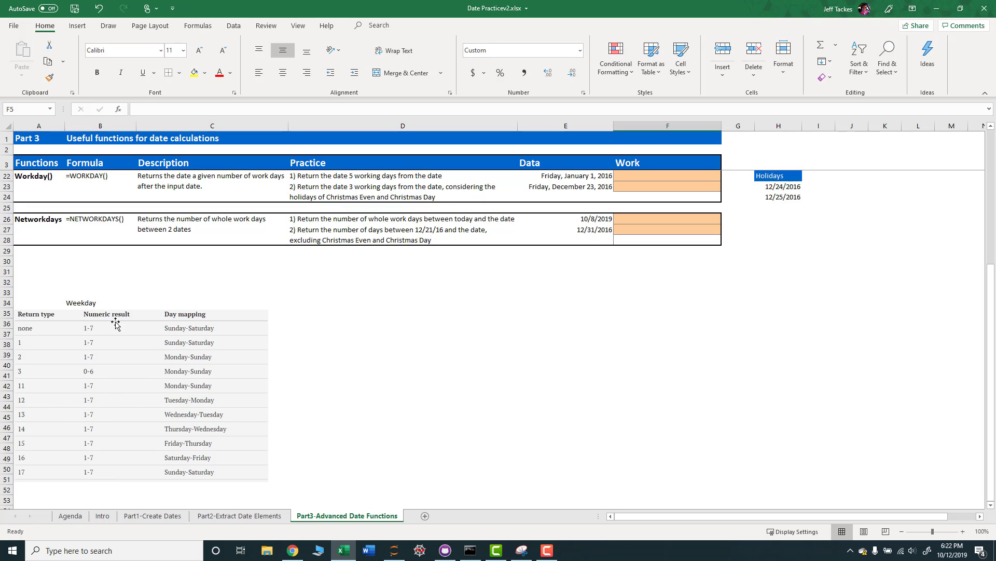
{"action": "scroll", "coordinate": [119, 371], "scroll_direction": "up", "scroll_amount": 1}
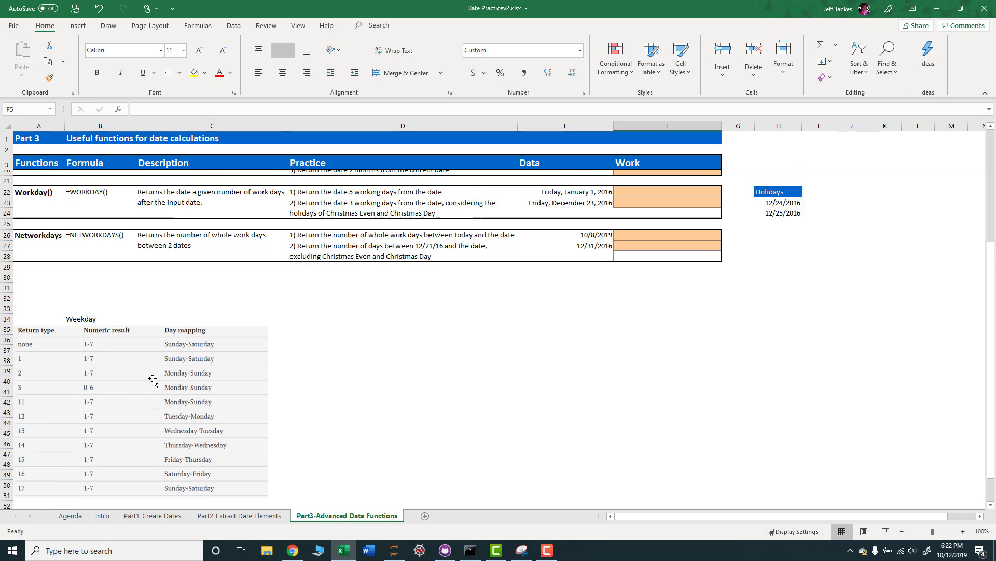
{"action": "scroll", "coordinate": [122, 383], "scroll_direction": "down", "scroll_amount": 1}
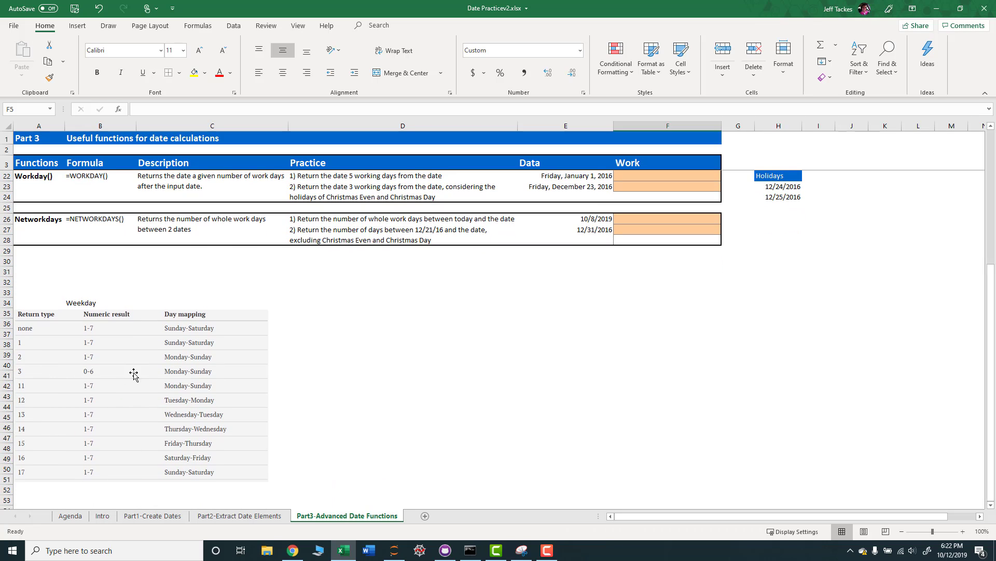
Enter =WEEKDAY(TODAY()) in cell F5 to return today's day number
{"action": "scroll", "coordinate": [282, 363], "scroll_direction": "up", "scroll_amount": 6}
{"action": "left_click", "coordinate": [386, 184]}
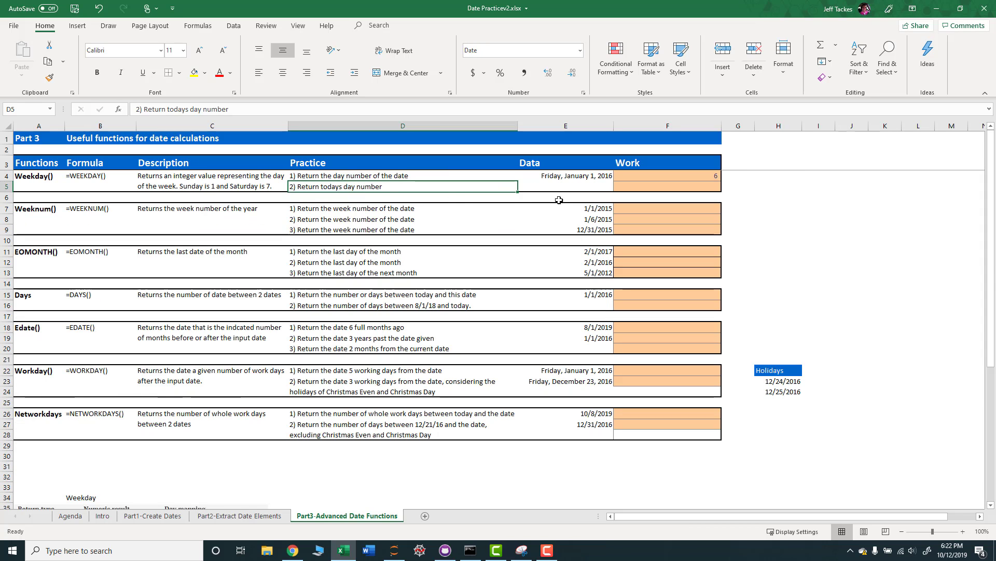
{"action": "left_click", "coordinate": [634, 188]}
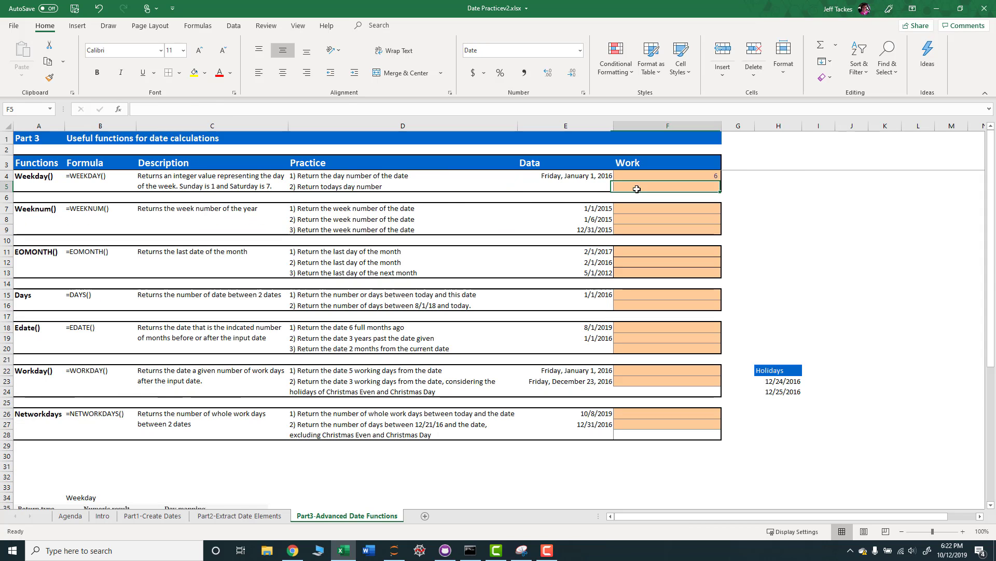
{"action": "type", "text": "="}
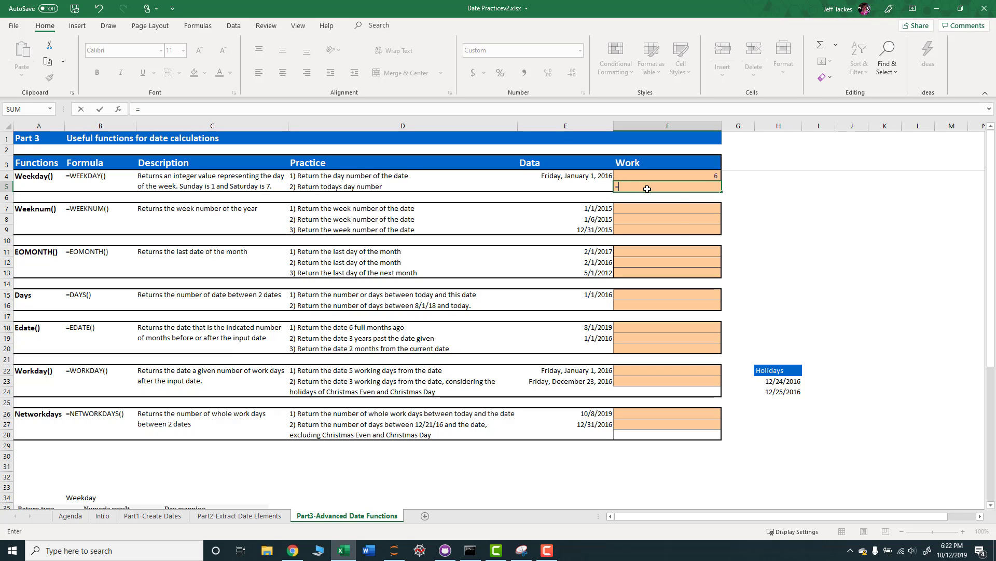
{"action": "type", "text": "WEEKDAY("}
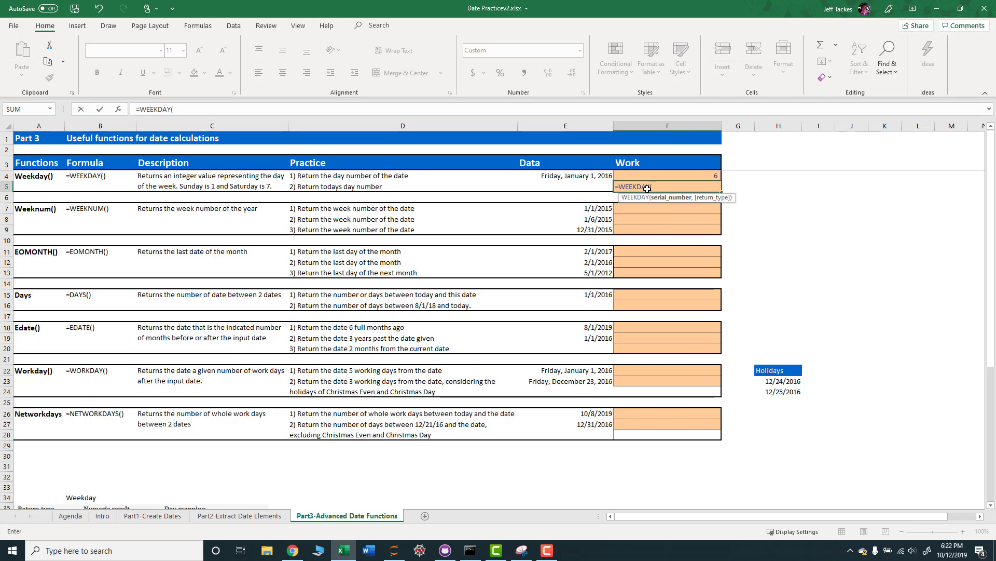
{"action": "type", "text": "today()"}
{"action": "key", "text": "Return"}
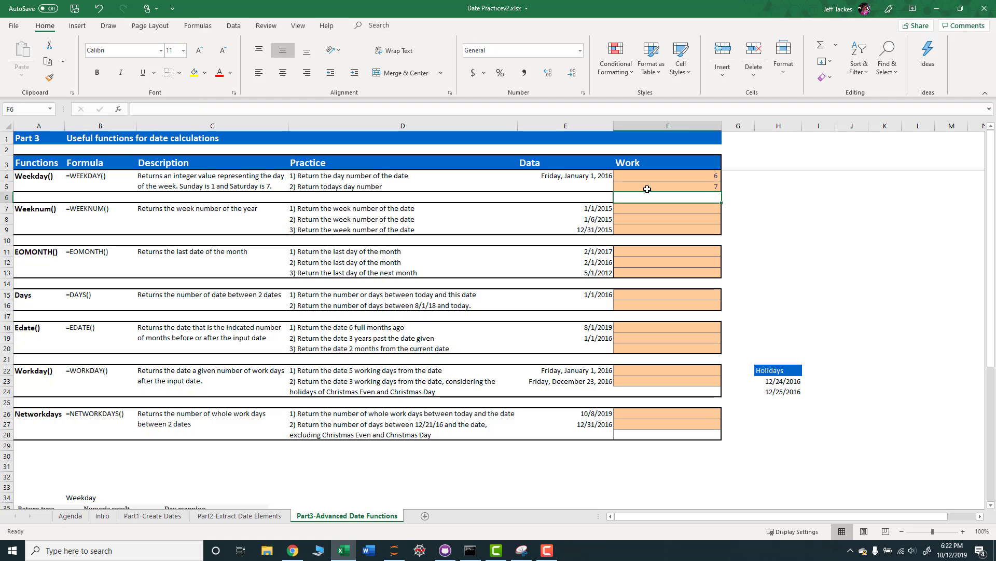
{"action": "left_click", "coordinate": [647, 189]}
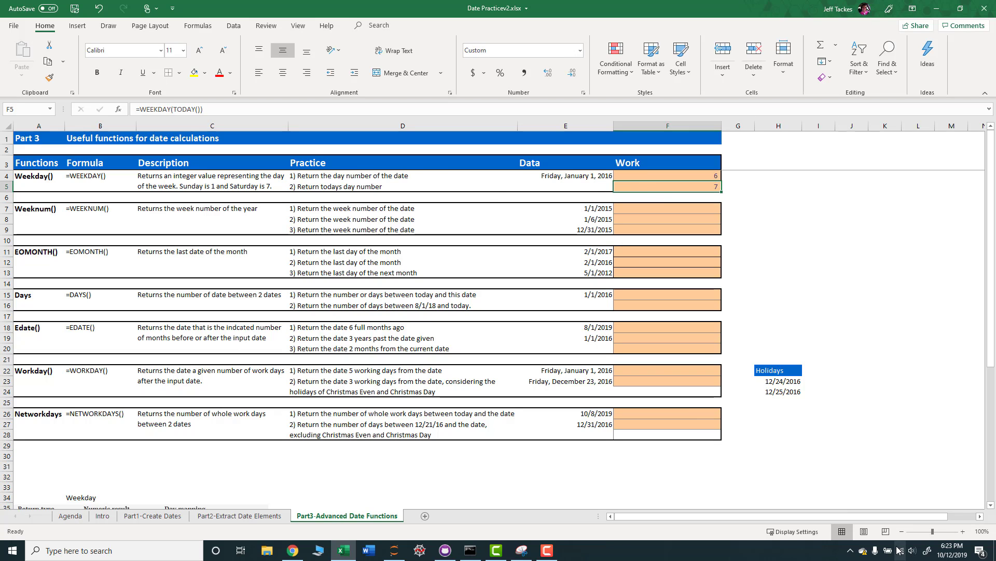
{"action": "mouse_move", "coordinate": [932, 541]}
Enter =WEEKNUM(E7) in cell F7 to return the week number of the first Weeknum date
{"action": "left_click", "coordinate": [653, 214]}
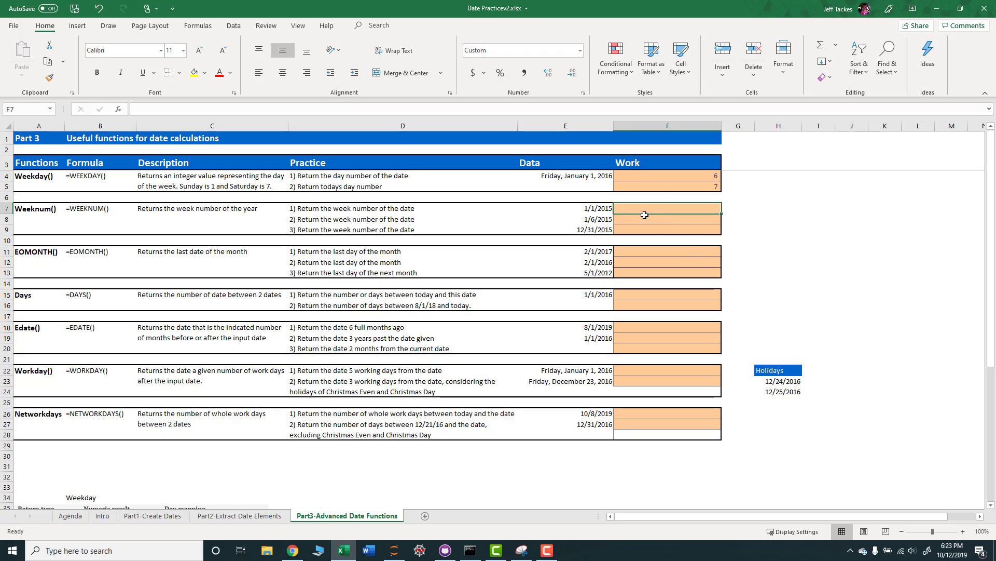
{"action": "left_click", "coordinate": [606, 209]}
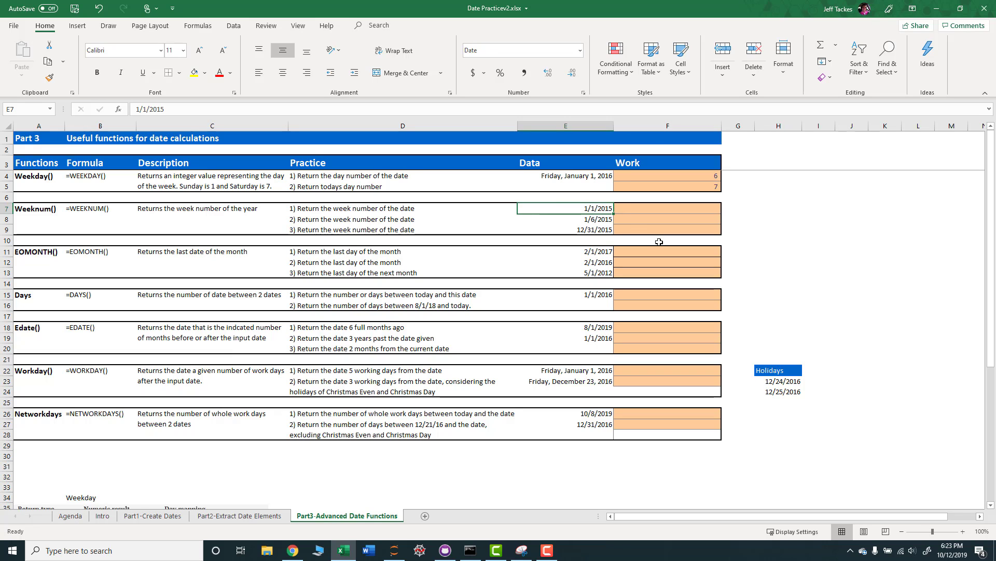
{"action": "left_click", "coordinate": [642, 209]}
{"action": "type", "text": "="}
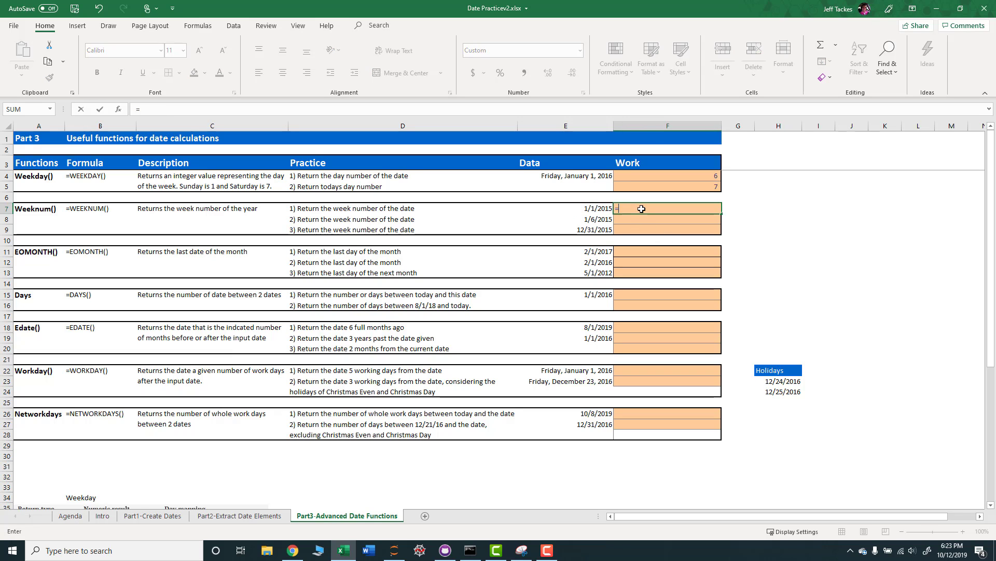
{"action": "type", "text": "week"}
{"action": "key", "text": "Tab"}
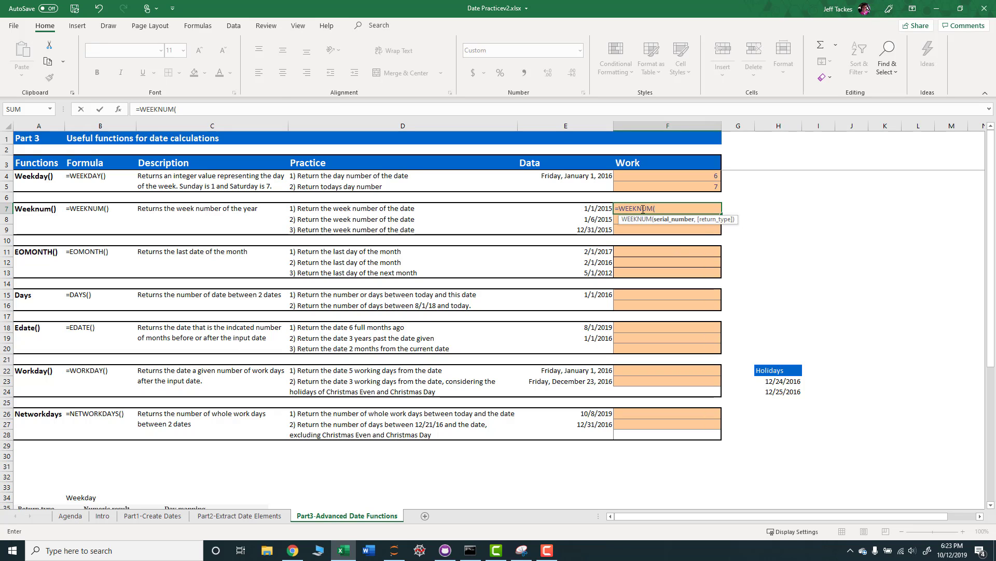
{"action": "left_click", "coordinate": [591, 210]}
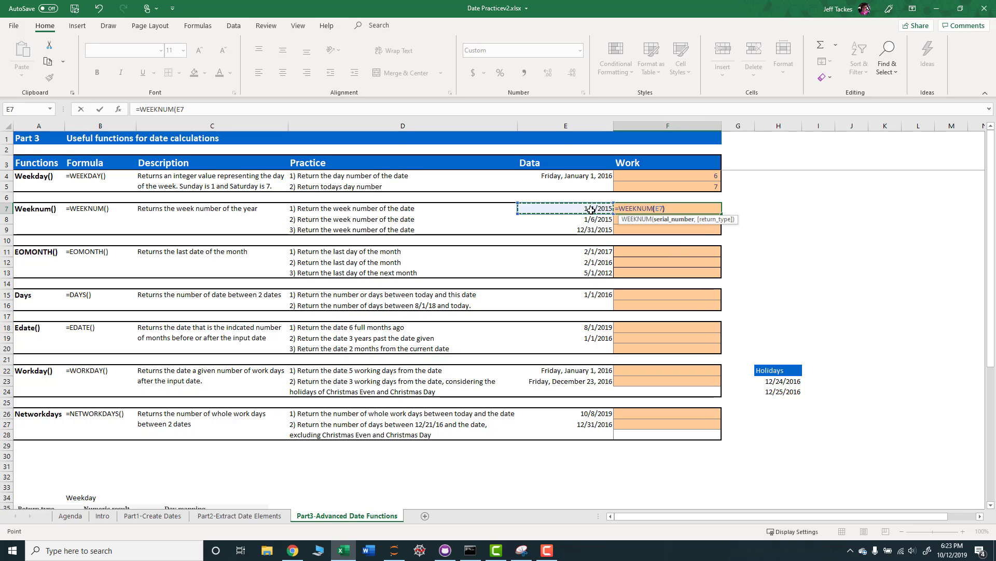
{"action": "type", "text": ")"}
{"action": "key", "text": "Return"}
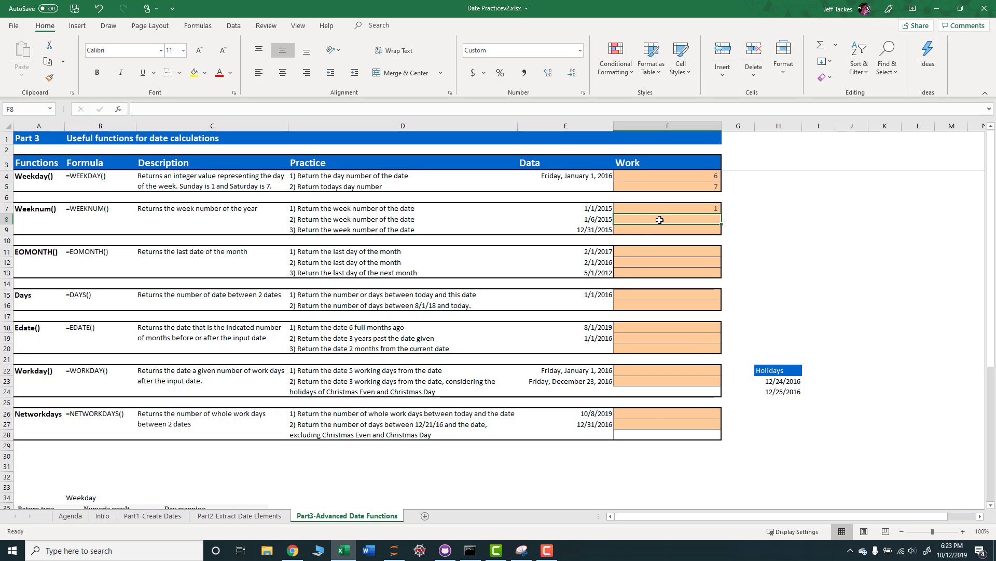
Enter =WEEKNUM(E8) in cell F8 to return the week number of the second Weeknum date
{"action": "type", "text": "=week"}
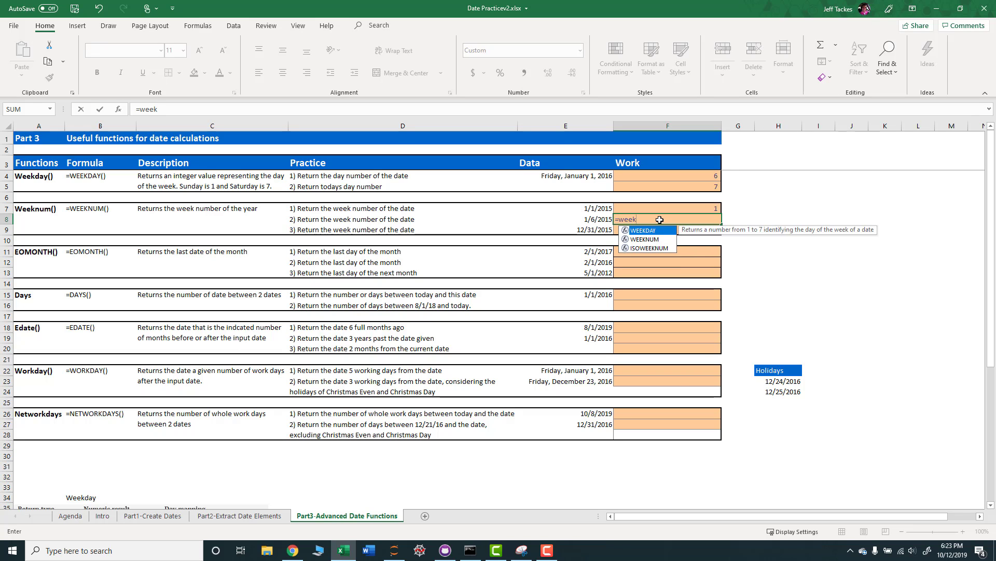
{"action": "key", "text": "Down"}
{"action": "key", "text": "Tab"}
{"action": "key", "text": "Left"}
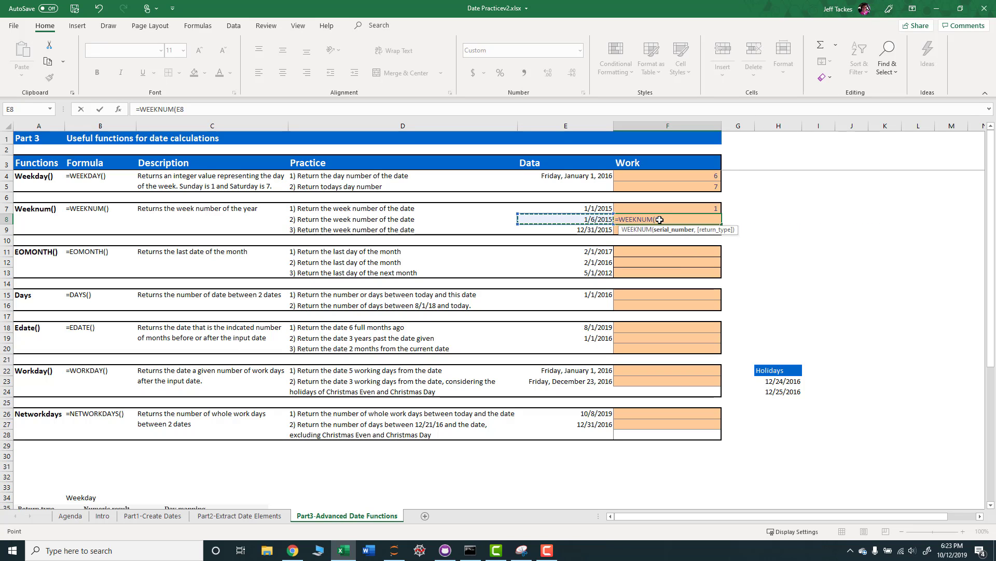
{"action": "key", "text": "Return"}
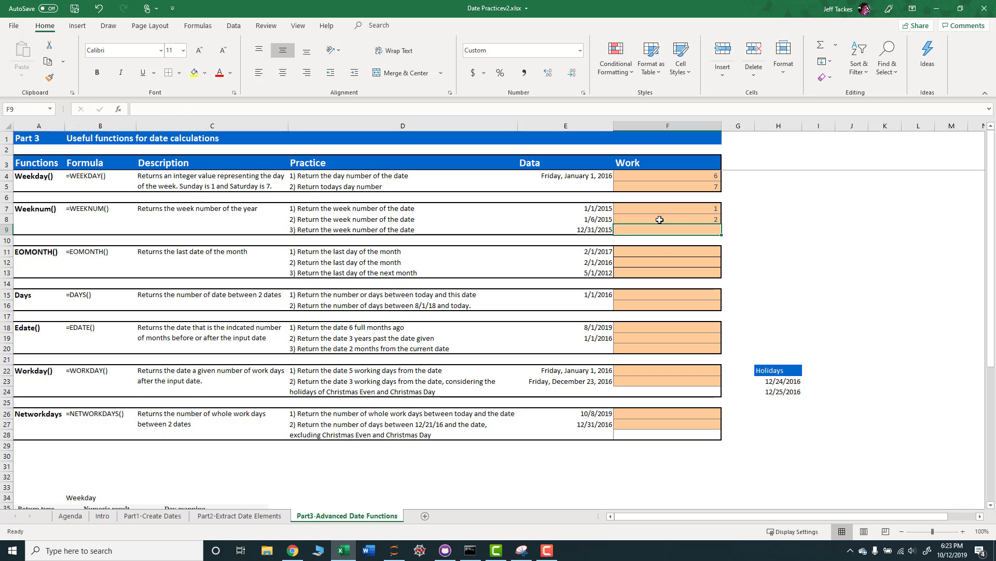
{"action": "left_click", "coordinate": [660, 219]}
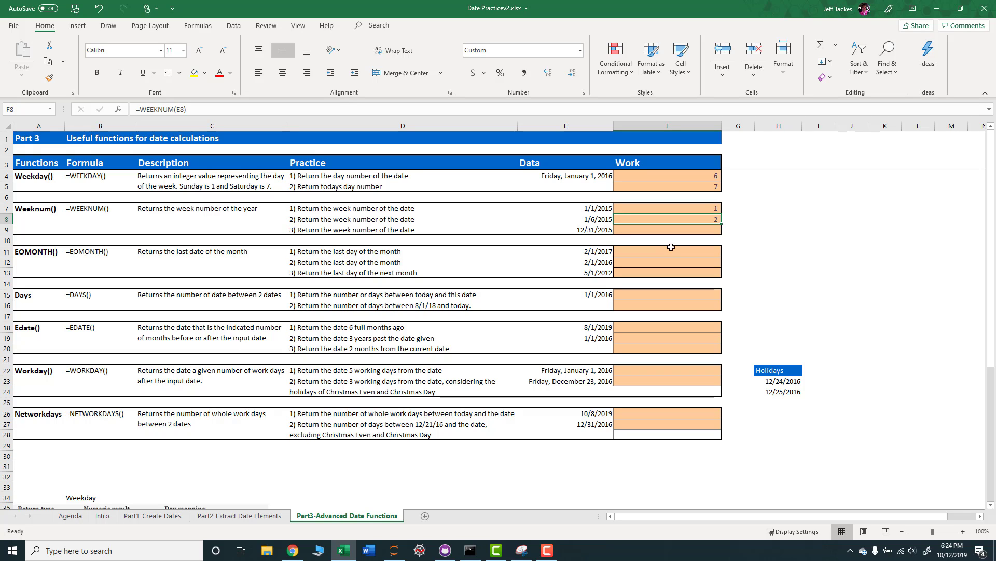
Enter =WEEKNUM(E9) in cell F9 to return the week number of the third Weeknum date
{"action": "left_click", "coordinate": [709, 229]}
{"action": "type", "text": "=week"}
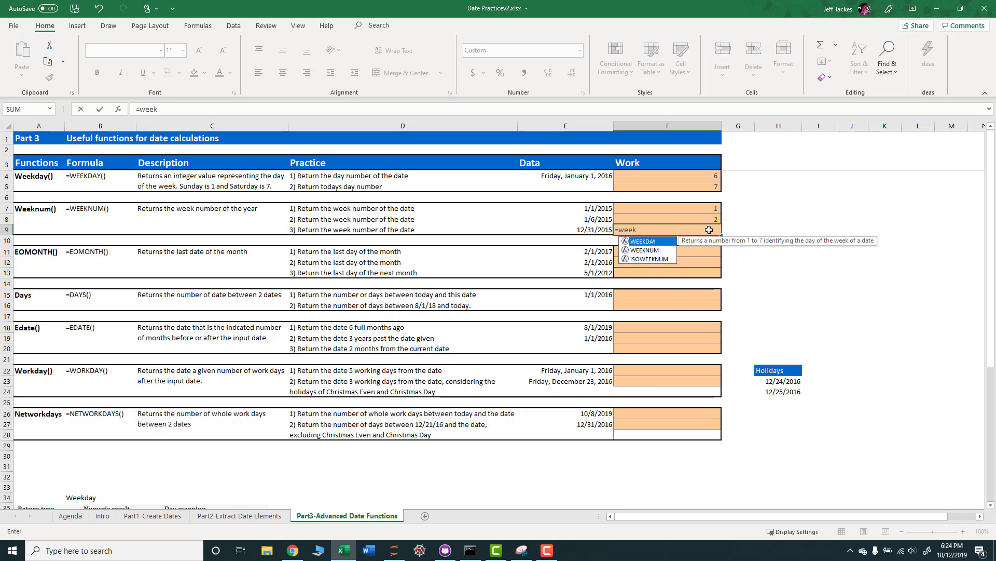
{"action": "key", "text": "Down"}
{"action": "key", "text": "Tab"}
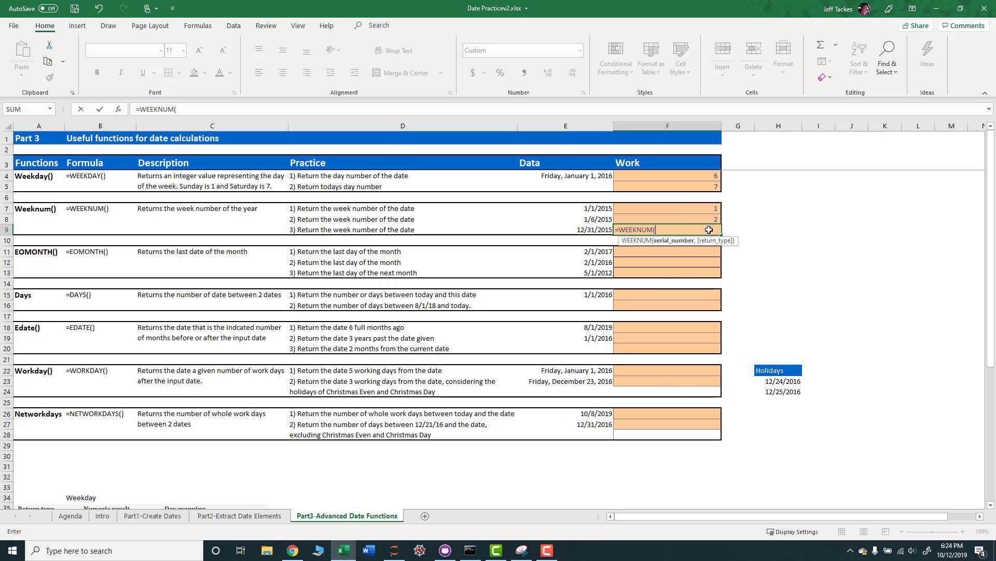
{"action": "key", "text": "Left"}
{"action": "type", "text": ")"}
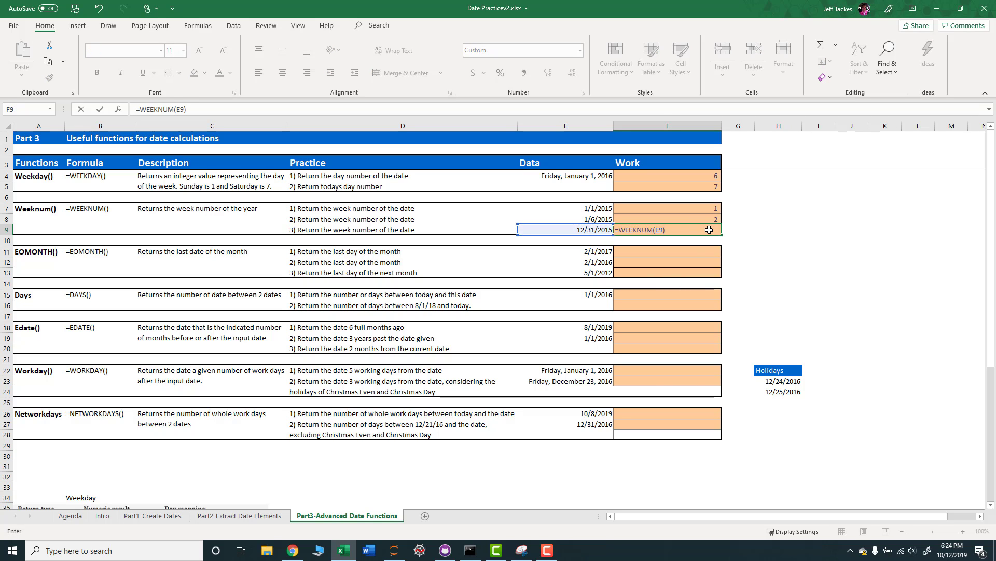
{"action": "key", "text": "Return"}
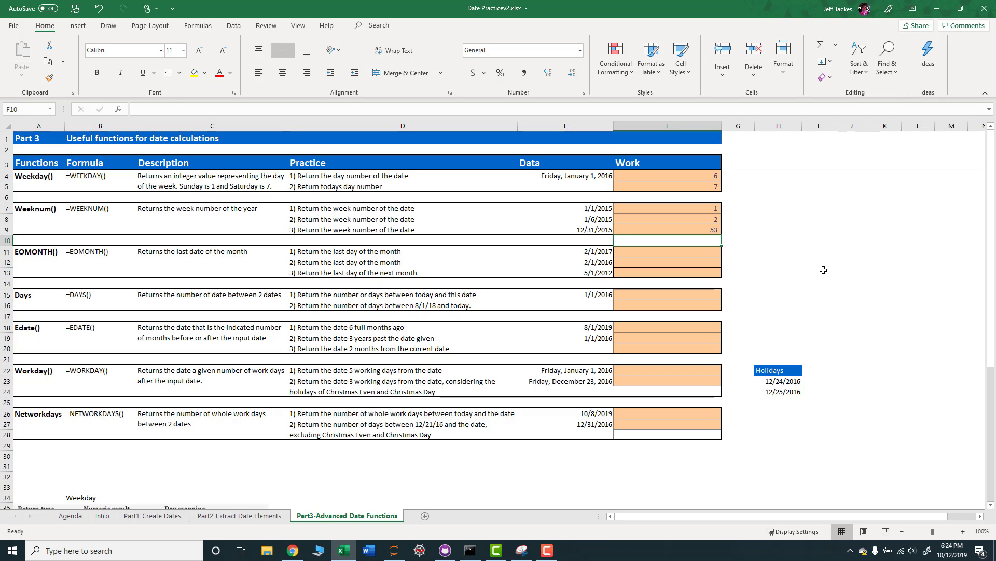
Enter =EOMONTH(E11,0) in cell F11 to return the last day of the month for the first EOMONTH date
{"action": "left_click", "coordinate": [34, 252]}
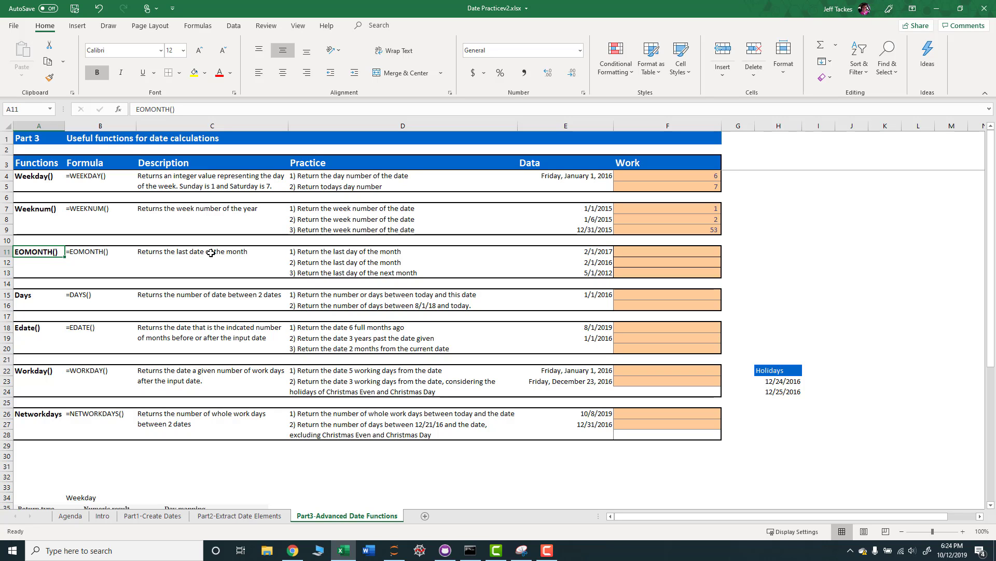
{"action": "left_click", "coordinate": [633, 251]}
{"action": "type", "text": "="}
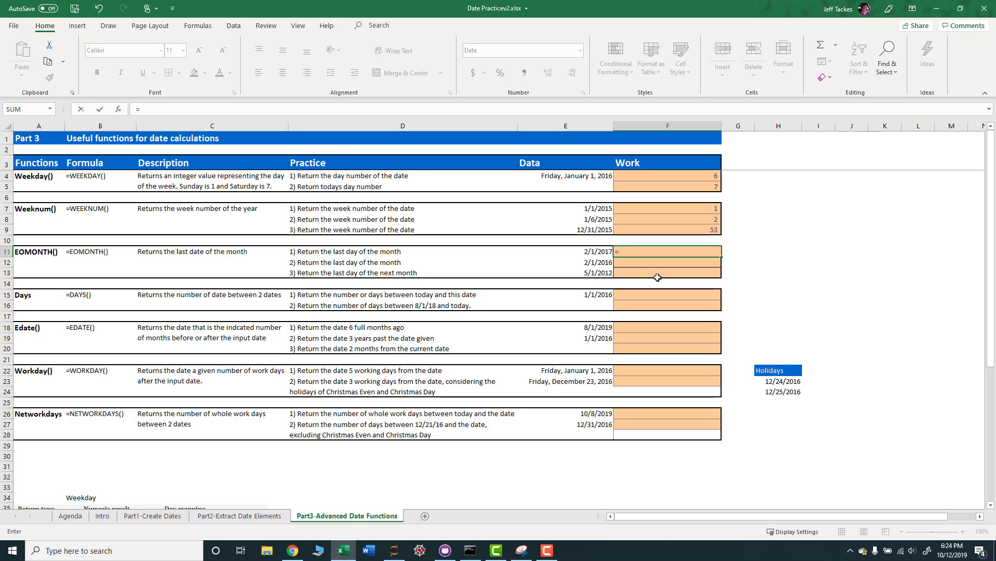
{"action": "type", "text": "eo"}
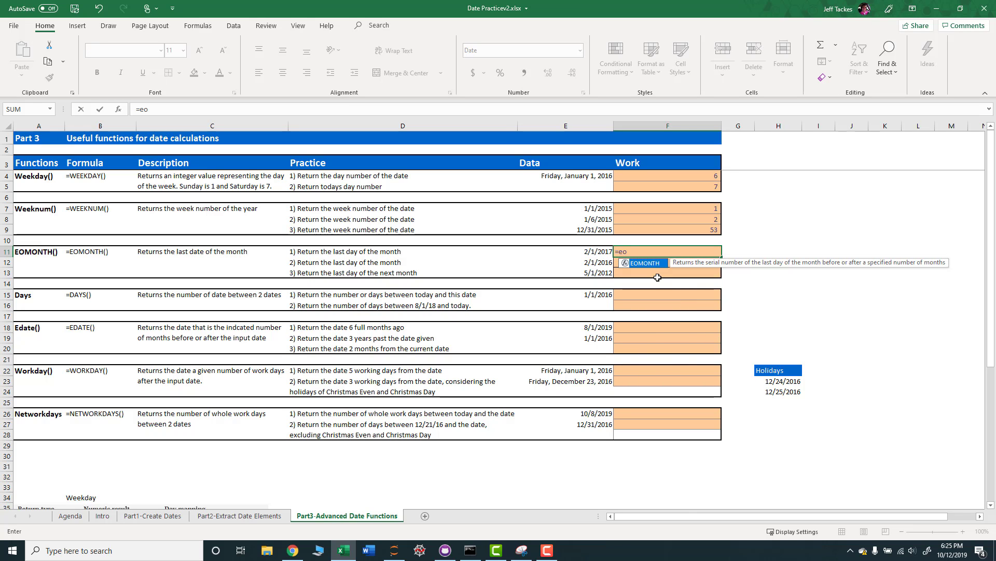
{"action": "key", "text": "Tab"}
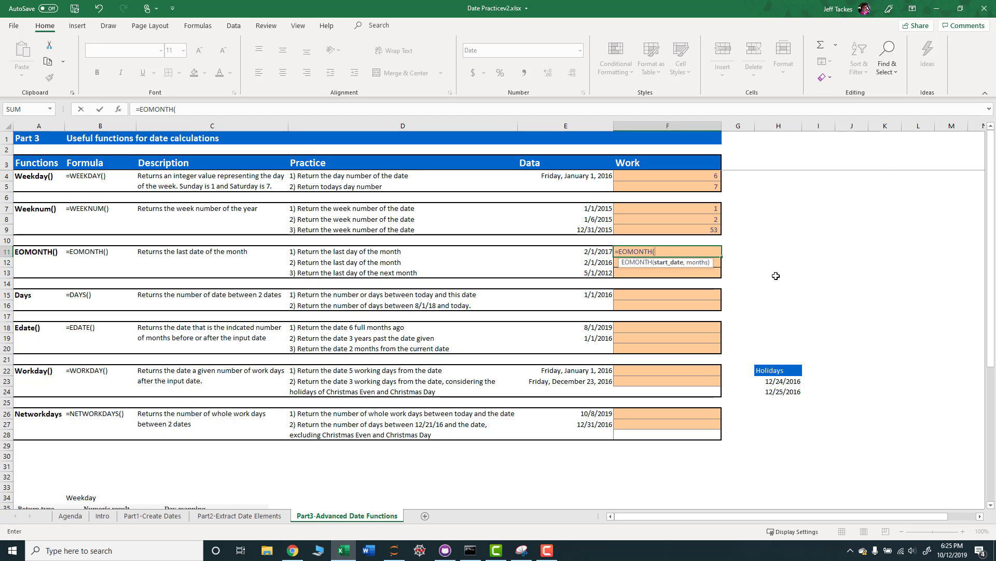
{"action": "left_click", "coordinate": [585, 251]}
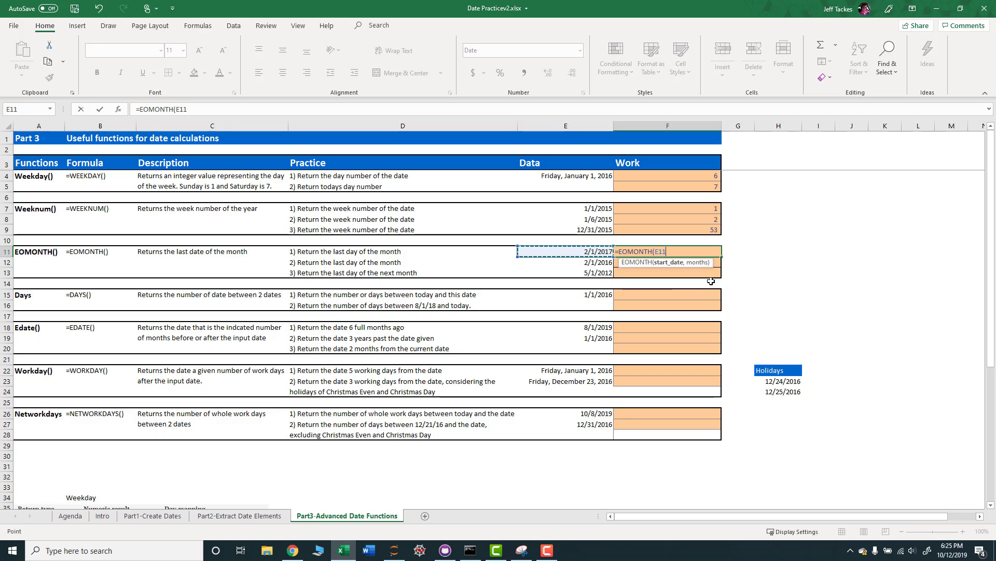
{"action": "type", "text": ","}
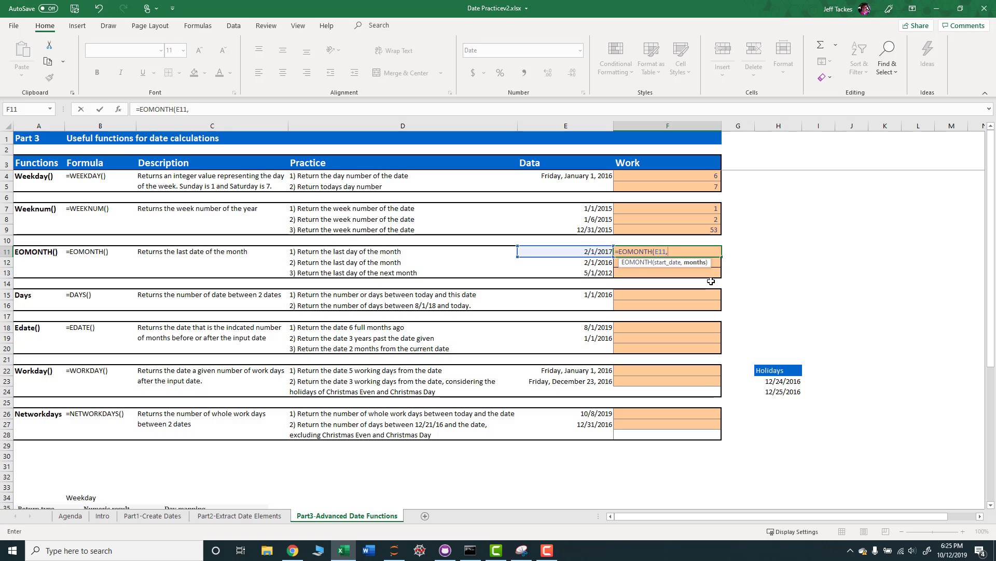
{"action": "type", "text": "0)"}
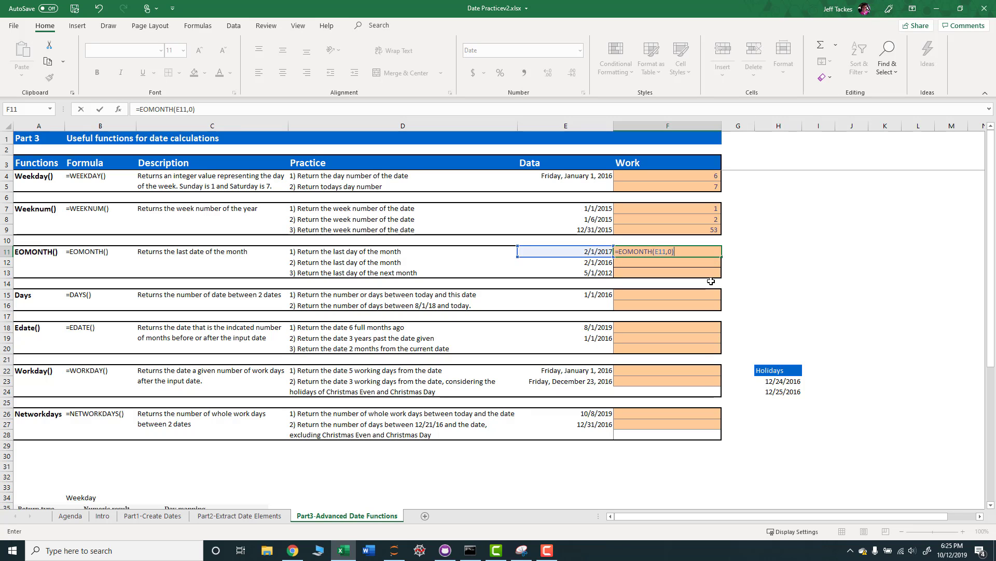
{"action": "key", "text": "Return"}
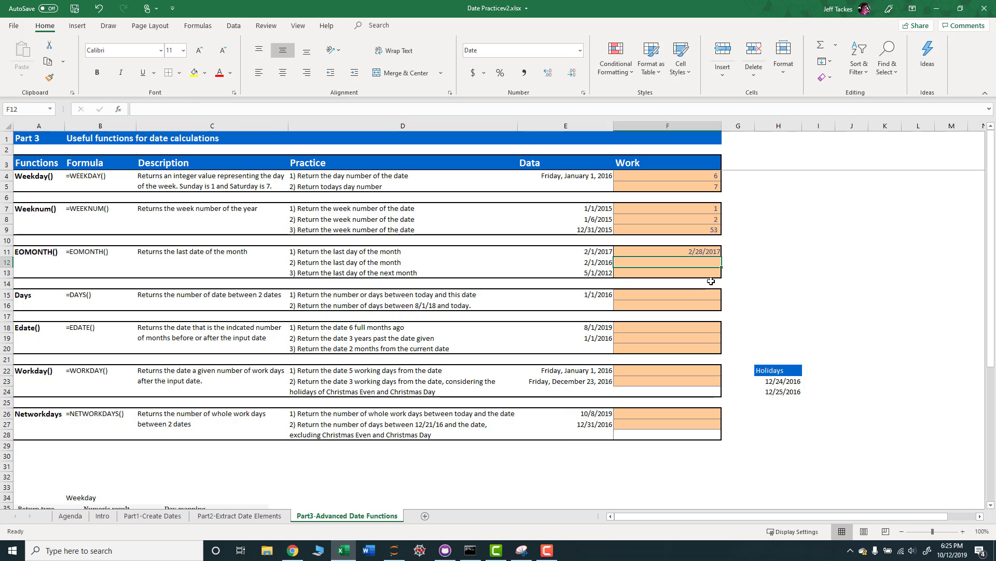
Enter =EOMONTH(E12,0) in cell F12 to return the last day of the month for the second EOMONTH date
{"action": "left_click", "coordinate": [597, 253]}
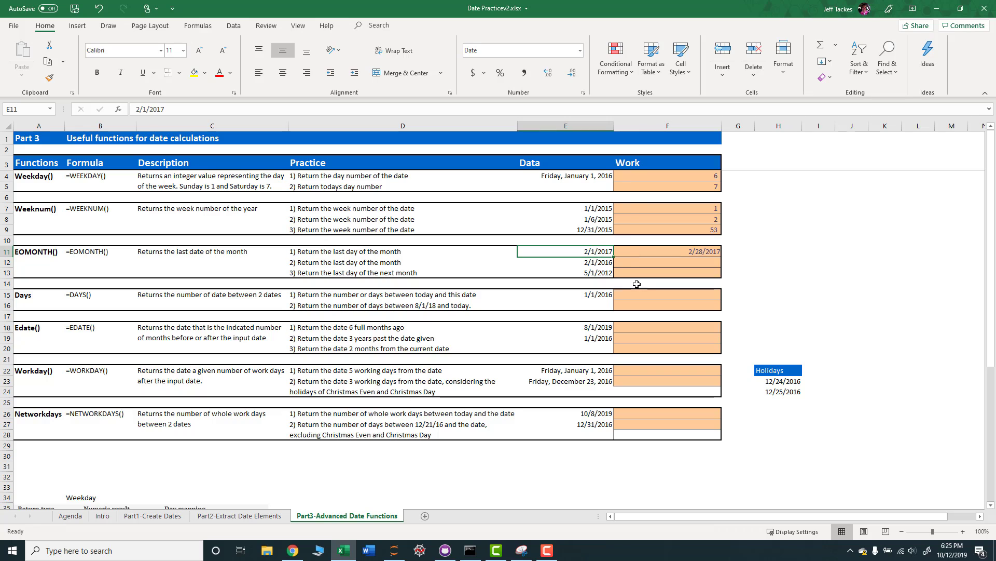
{"action": "left_click", "coordinate": [695, 252]}
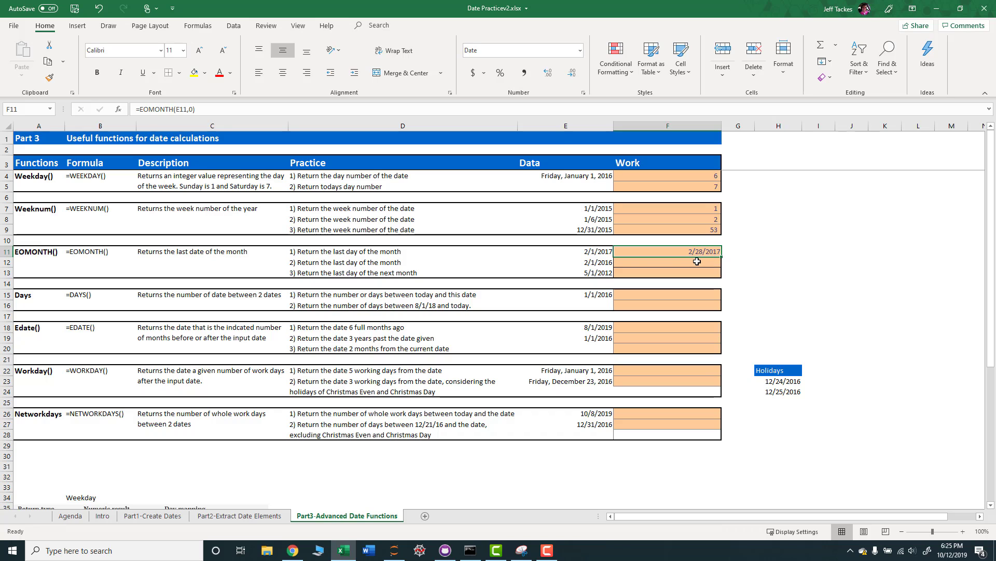
{"action": "left_click", "coordinate": [617, 263]}
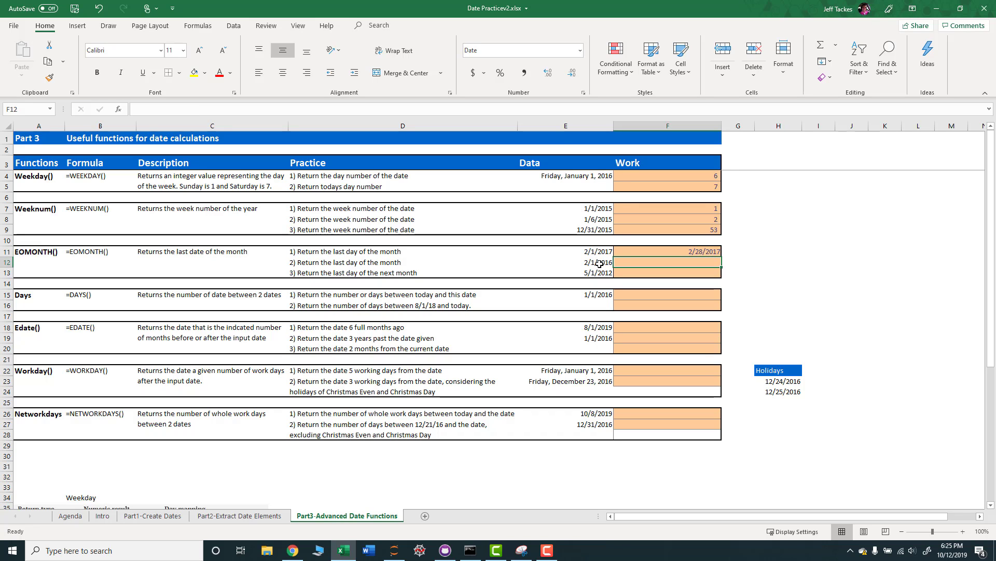
{"action": "type", "text": "=eo"}
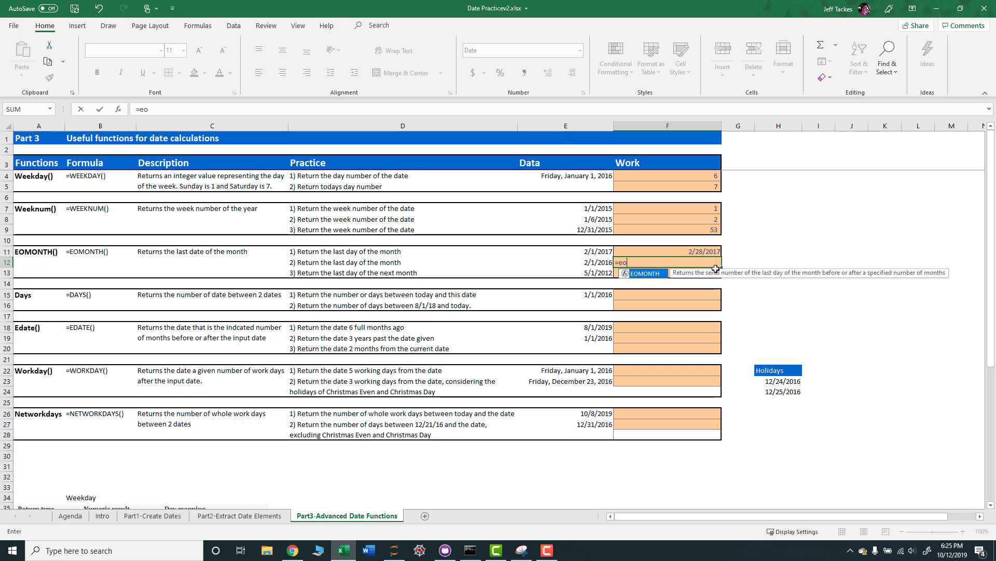
{"action": "key", "text": "Tab"}
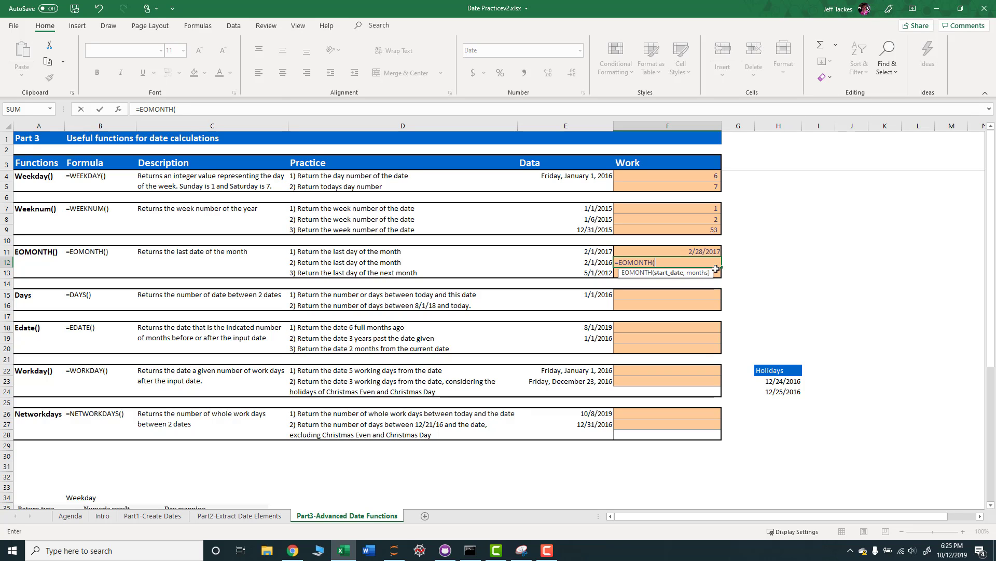
{"action": "key", "text": "Left"}
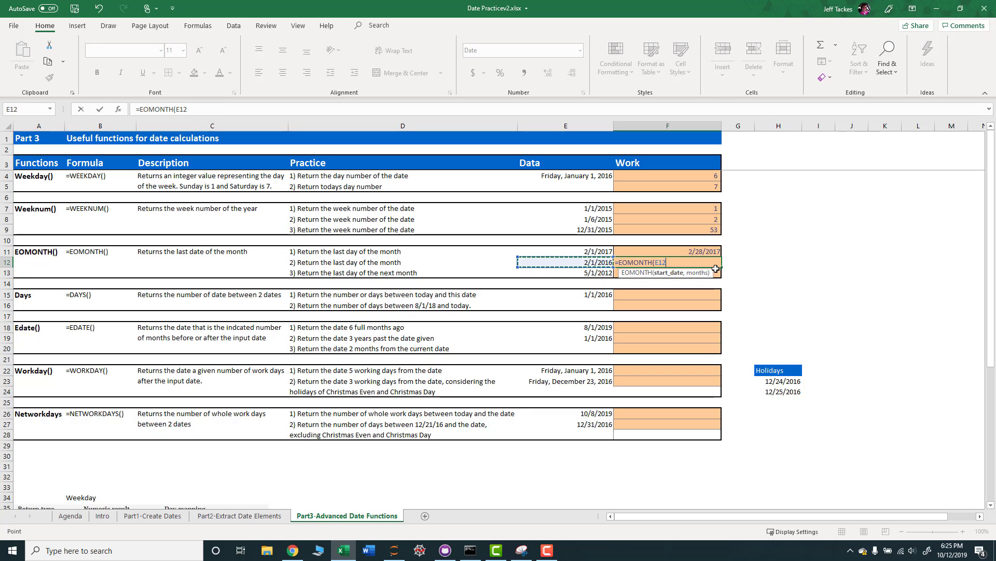
{"action": "type", "text": ",0)"}
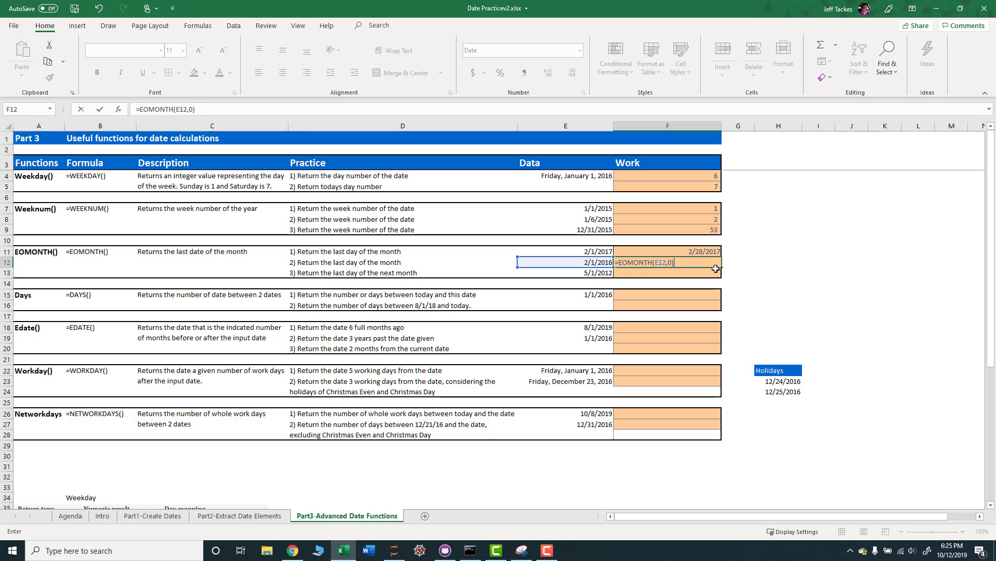
{"action": "key", "text": "Return"}
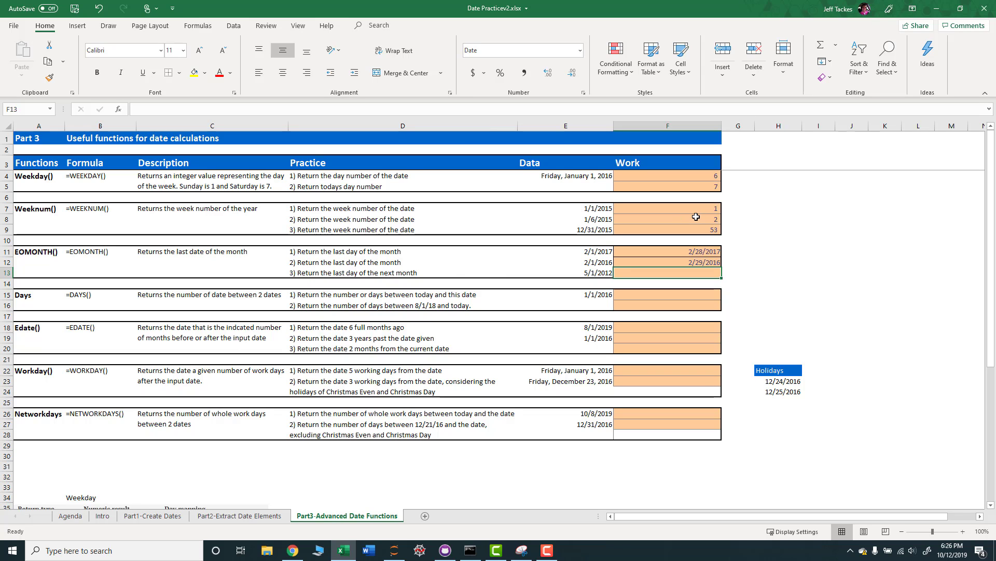
Enter =EOMONTH(E13,1) in cell F13 to return the last day of the month following the third EOMONTH date
{"action": "type", "text": "=eom"}
{"action": "key", "text": "Tab"}
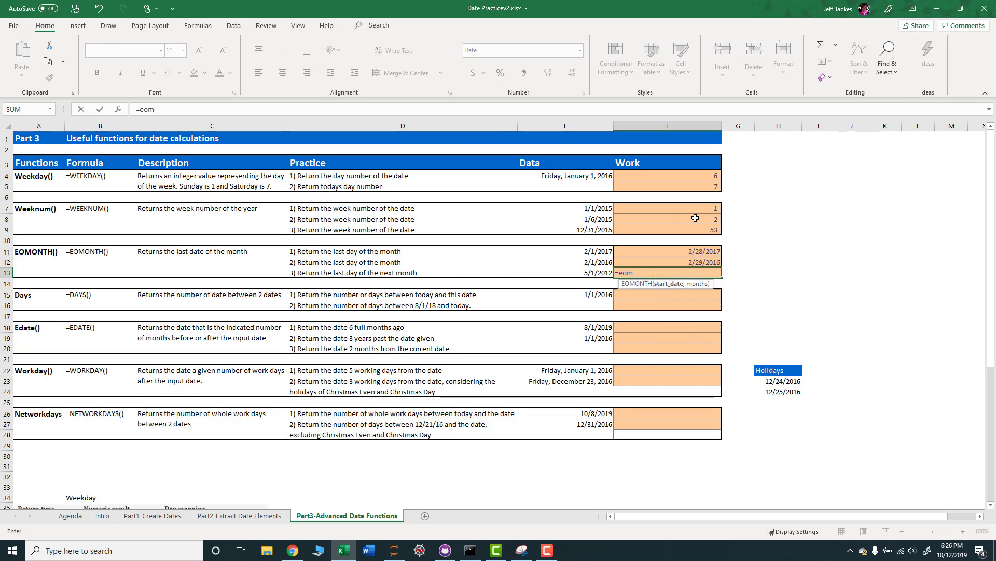
{"action": "key", "text": "Left"}
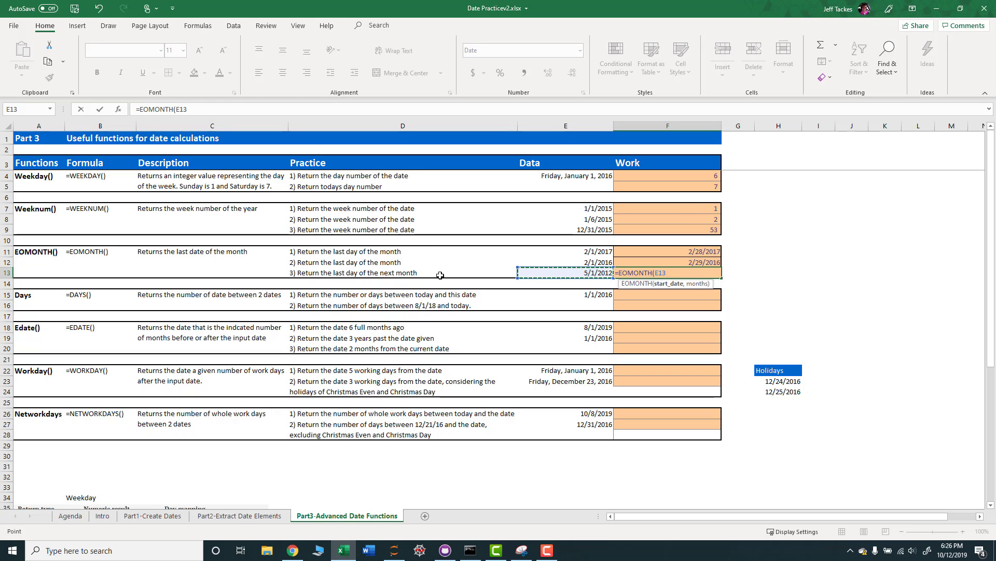
{"action": "type", "text": ",1"}
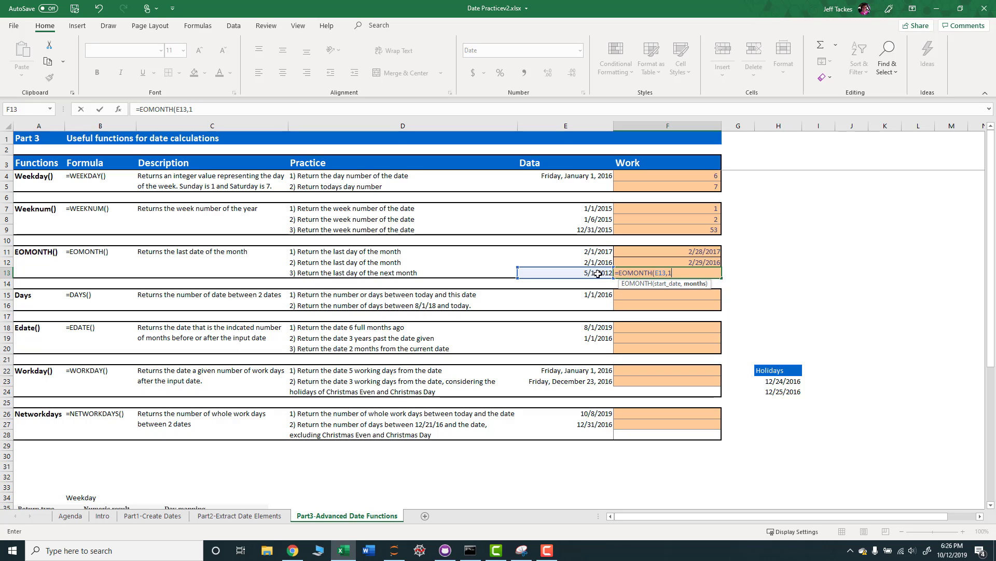
{"action": "type", "text": ")"}
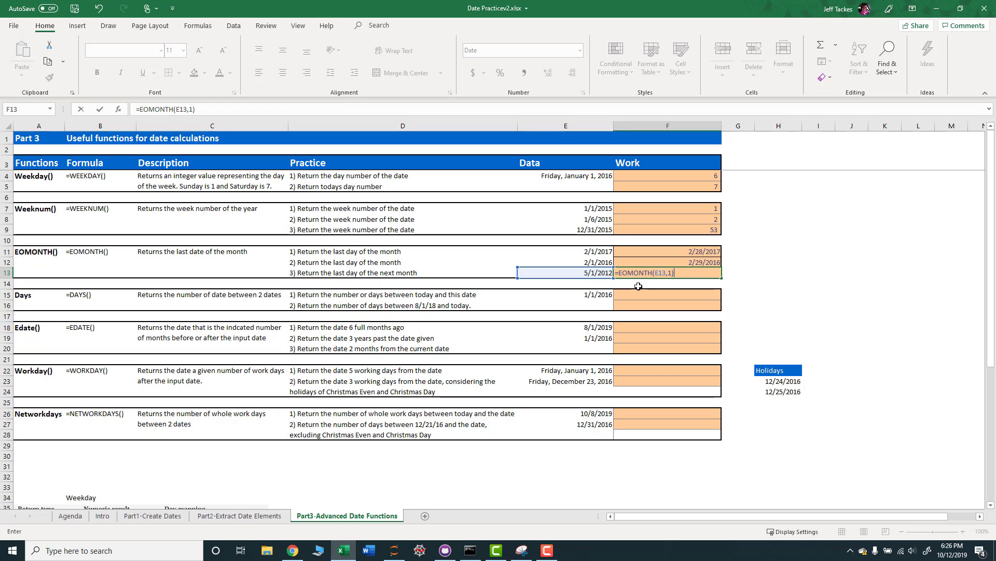
{"action": "key", "text": "Return"}
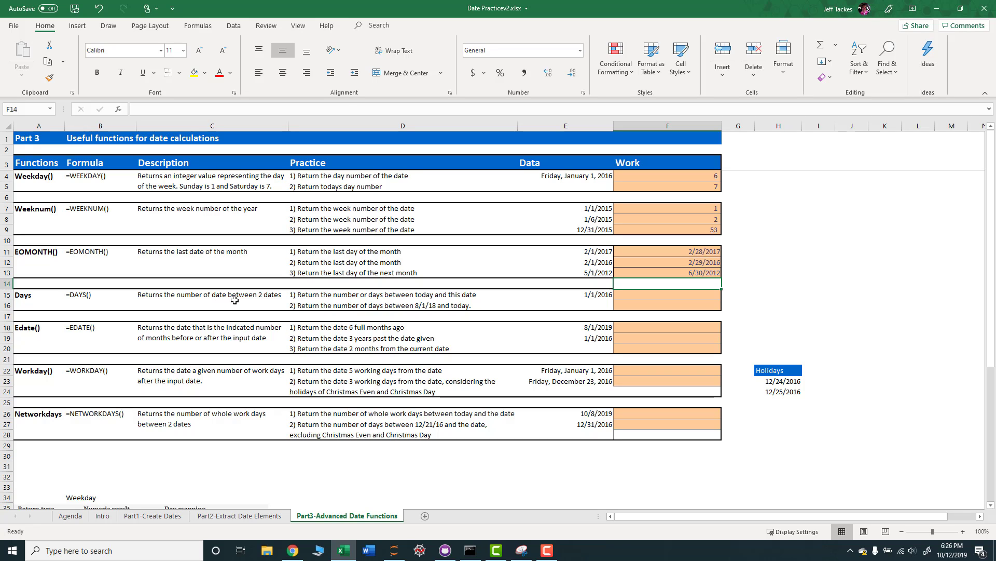
Enter =DAYS(TODAY(),E15) in cell F15 to return the number of days between today and the given date
{"action": "left_click", "coordinate": [326, 295]}
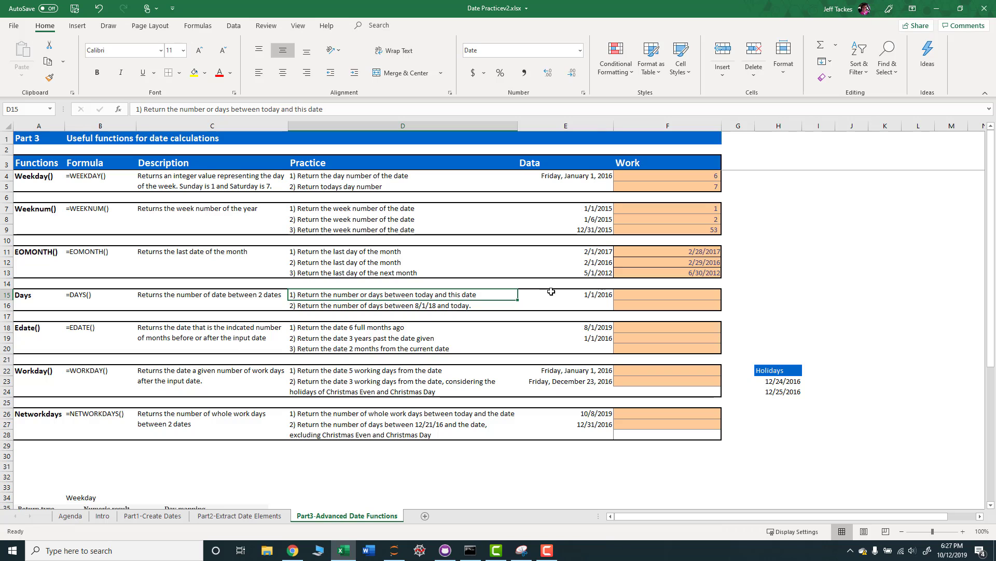
{"action": "left_click", "coordinate": [636, 298]}
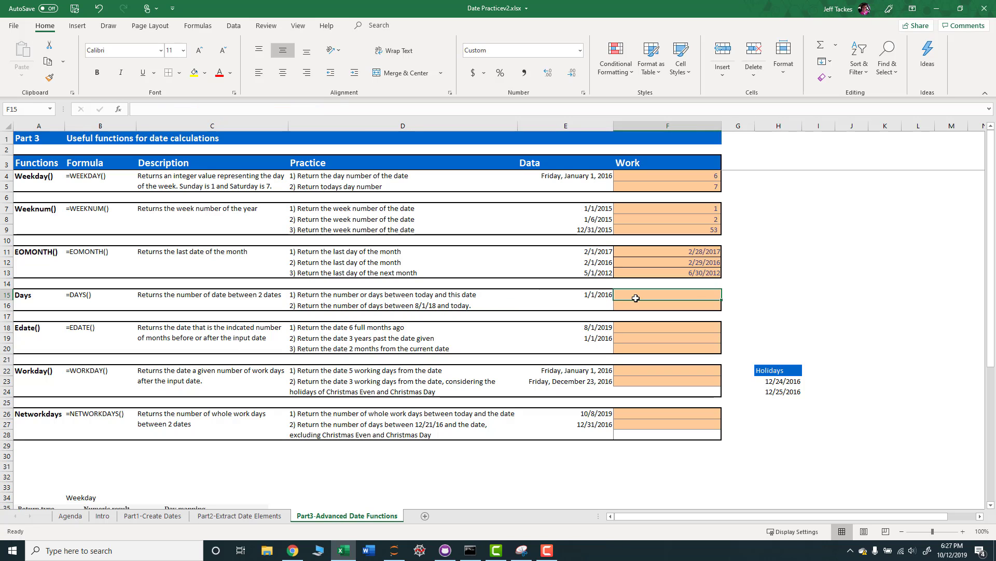
{"action": "type", "text": "=DAYS("}
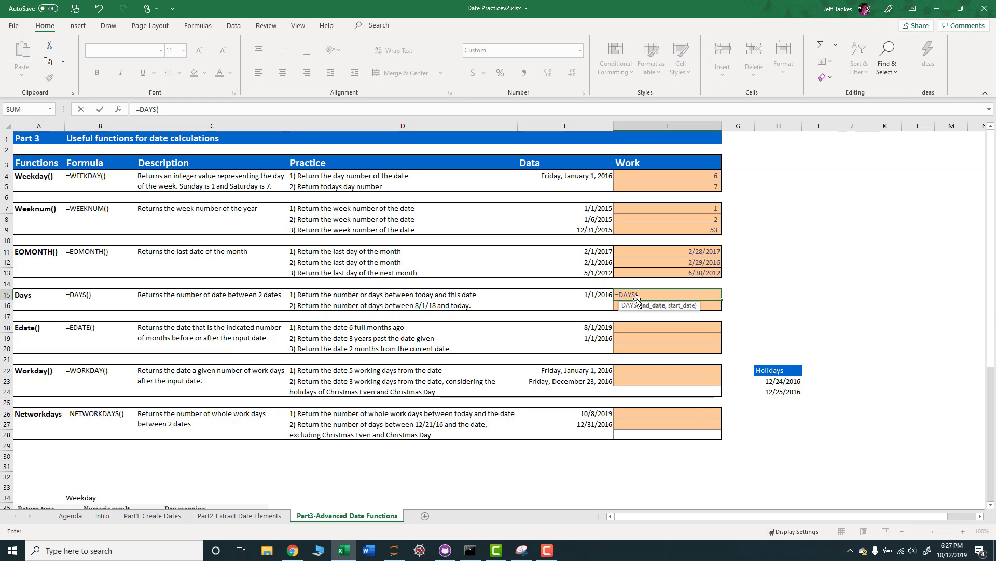
{"action": "type", "text": "today"}
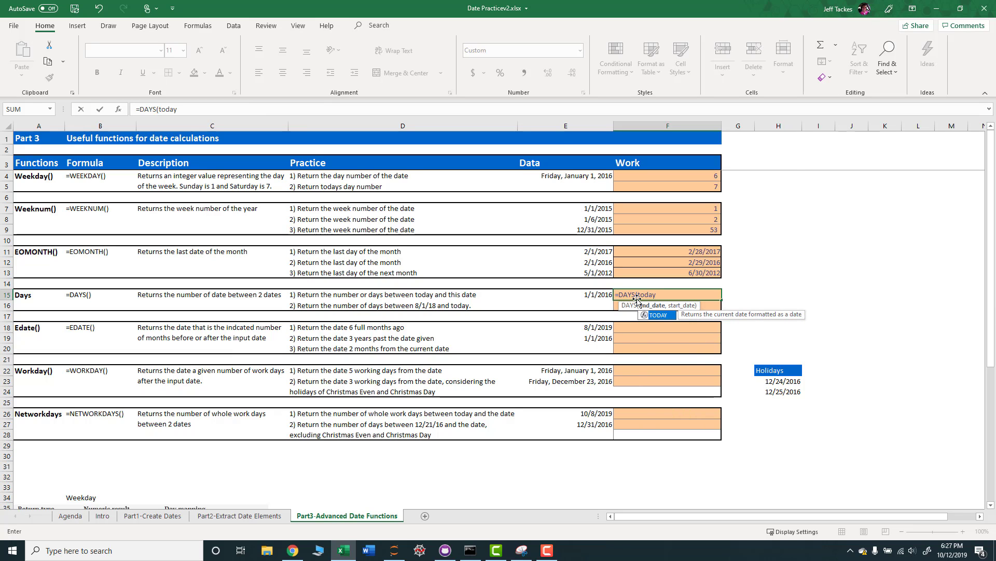
{"action": "type", "text": "(),"}
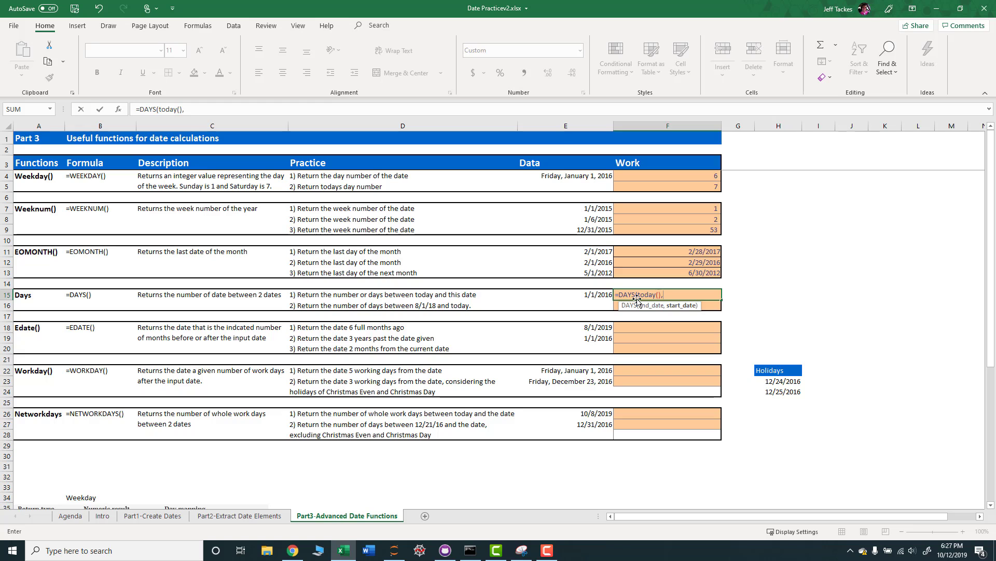
{"action": "left_click", "coordinate": [582, 296]}
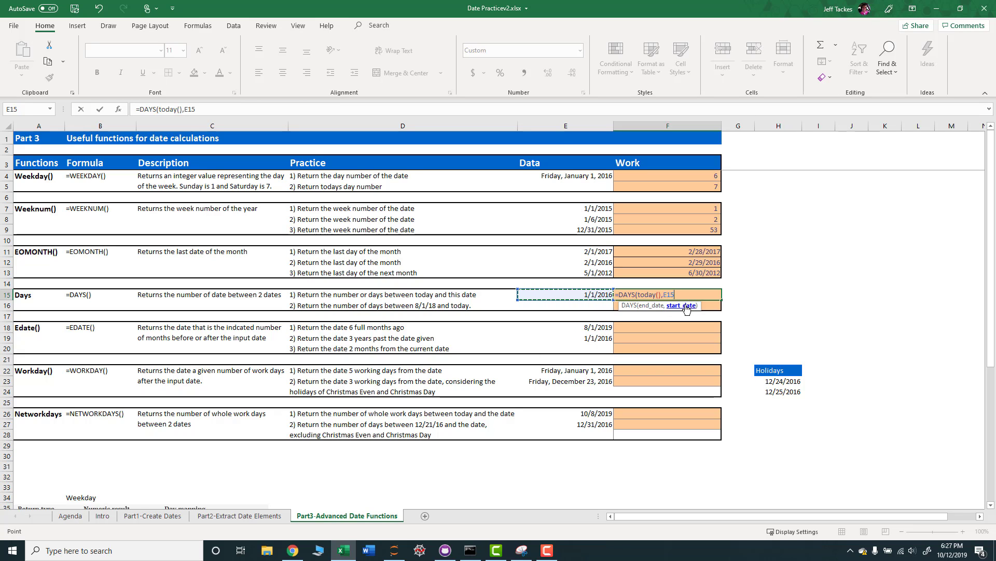
{"action": "type", "text": ")"}
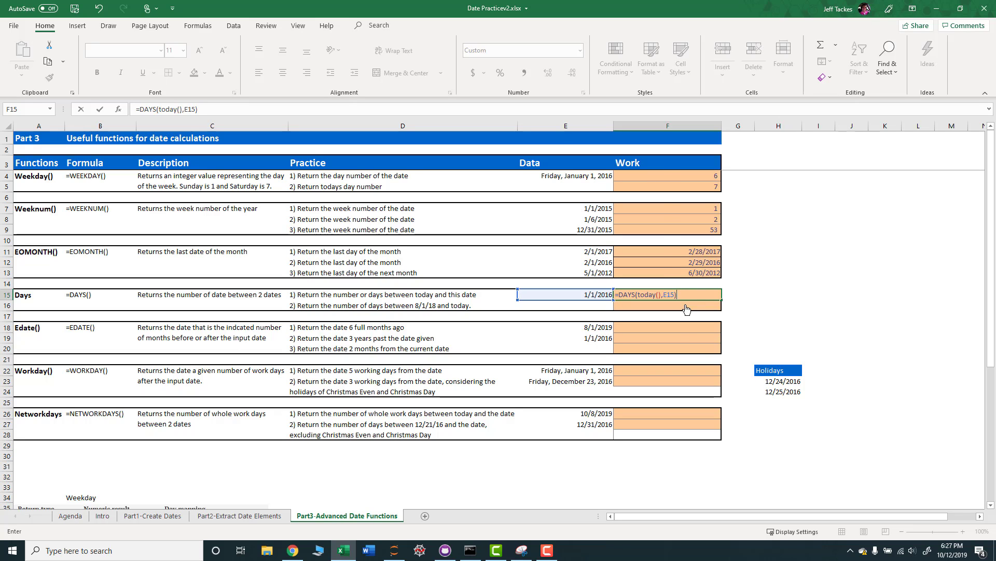
{"action": "key", "text": "ctrl+Return"}
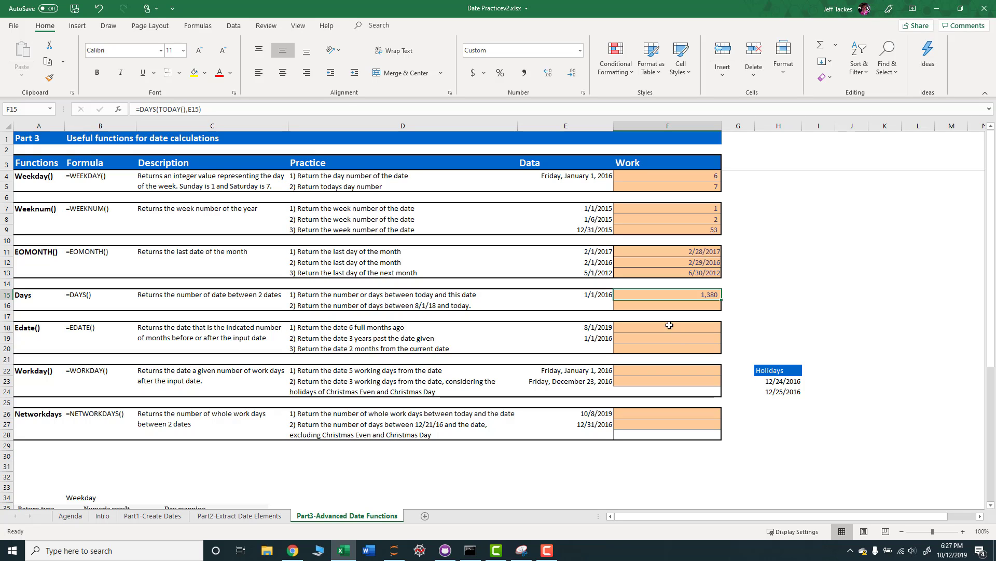
Enter =DAYS(TODAY(),DATE(2018,8,1)) in cell F16 to return the number of days between 8/1/18 and today
{"action": "left_click", "coordinate": [667, 306]}
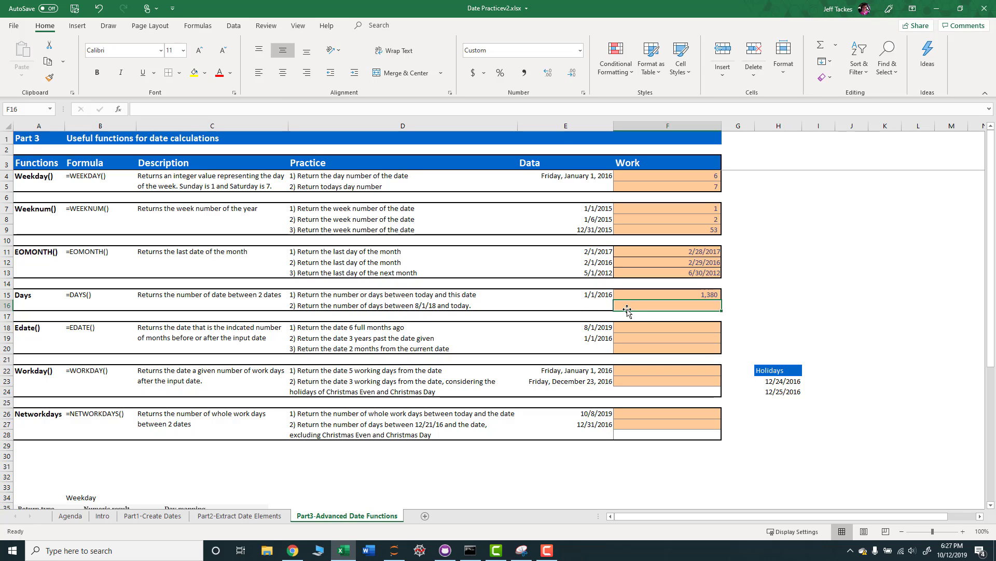
{"action": "type", "text": "="}
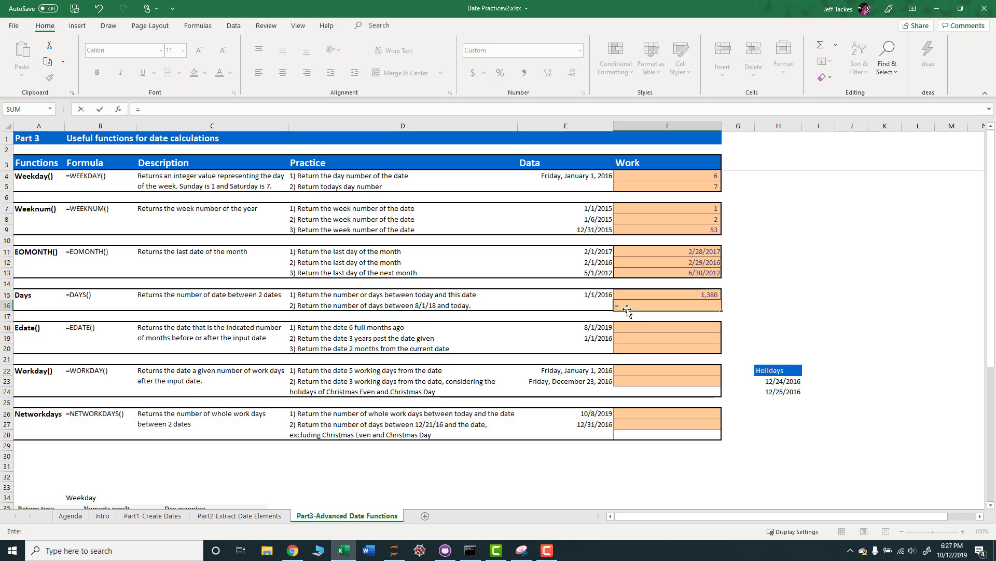
{"action": "type", "text": "day"}
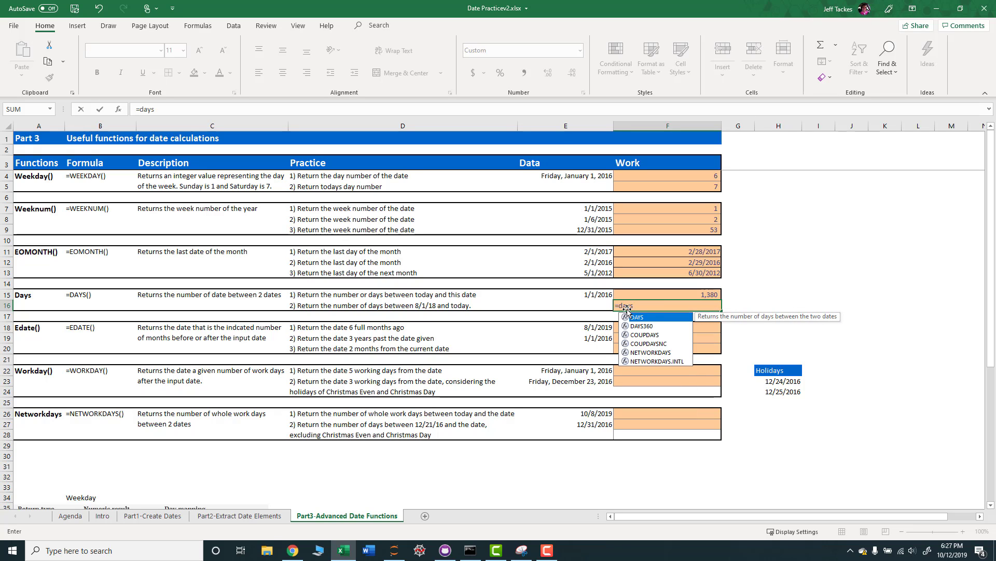
{"action": "type", "text": "s"}
{"action": "key", "text": "Tab"}
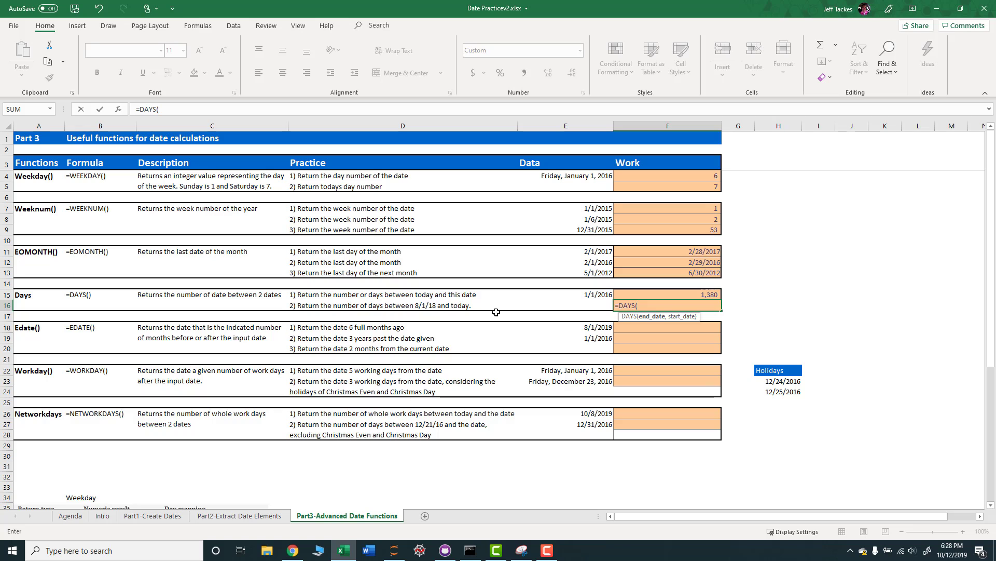
{"action": "type", "text": "today(),"}
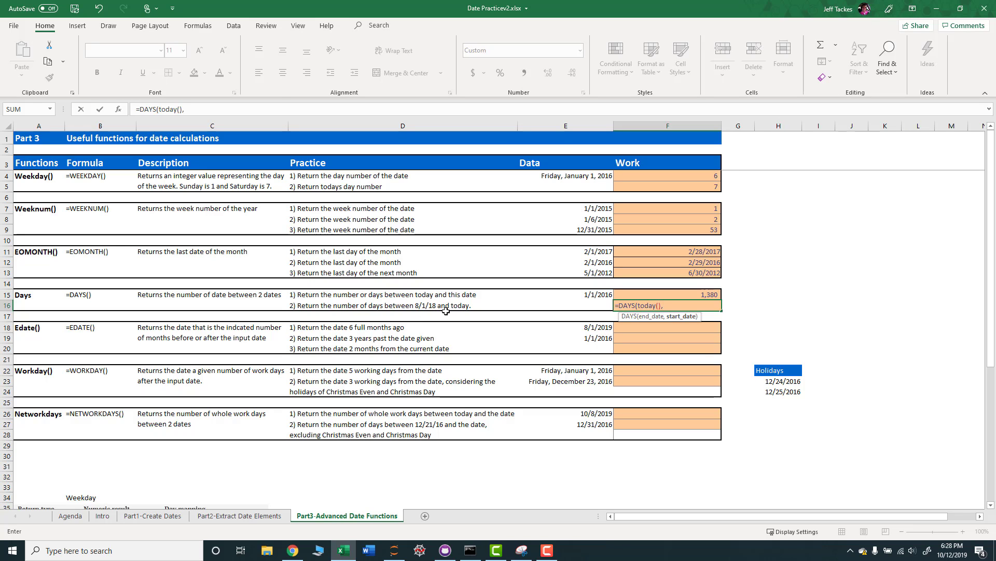
{"action": "type", "text": "date"}
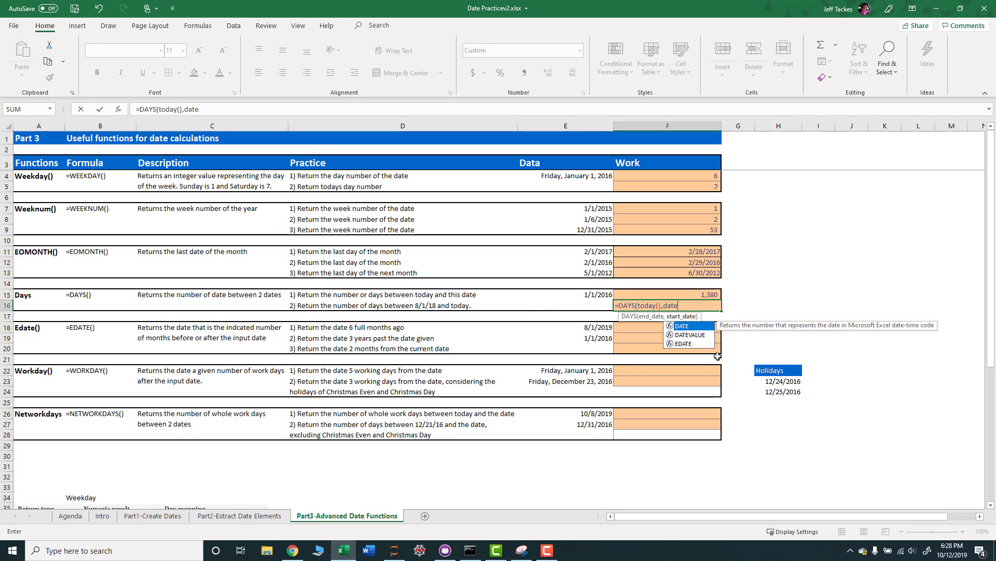
{"action": "key", "text": "Tab"}
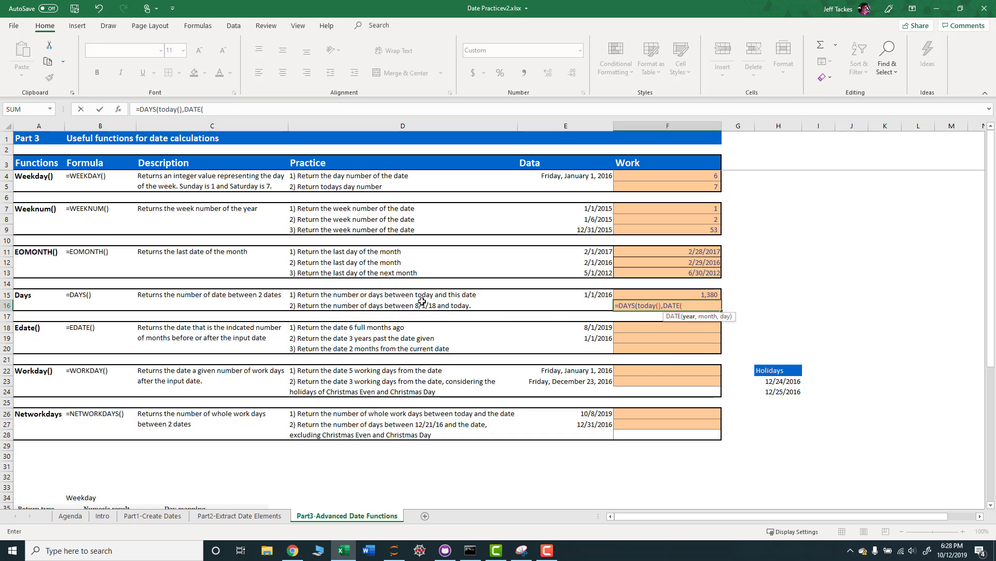
{"action": "type", "text": "2018,8,1)"}
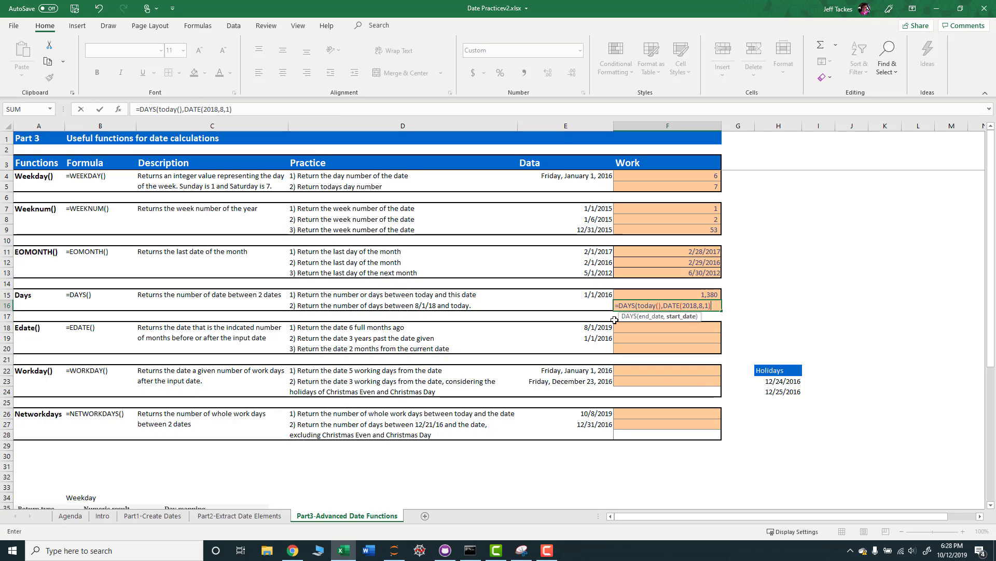
{"action": "type", "text": ")"}
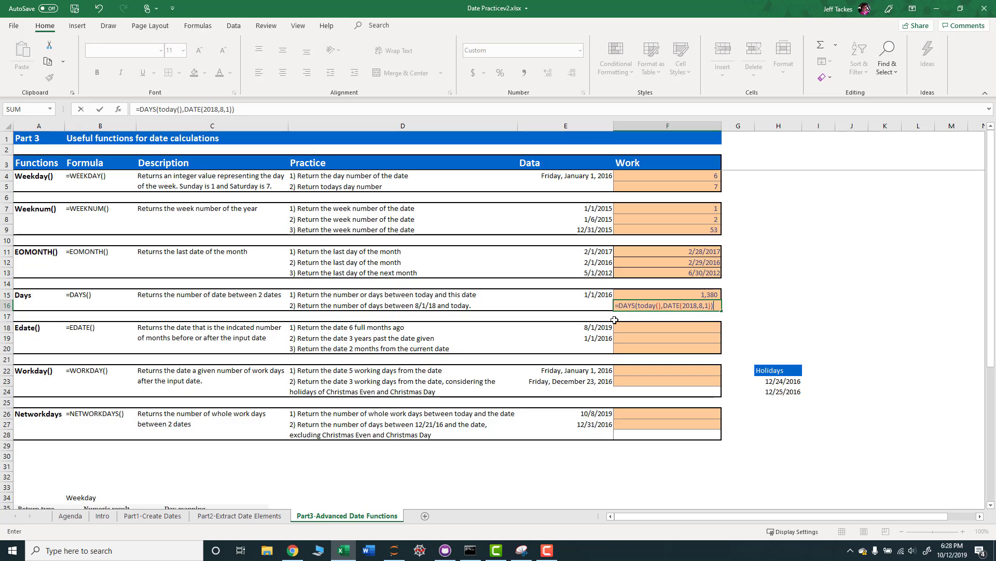
{"action": "key", "text": "Return"}
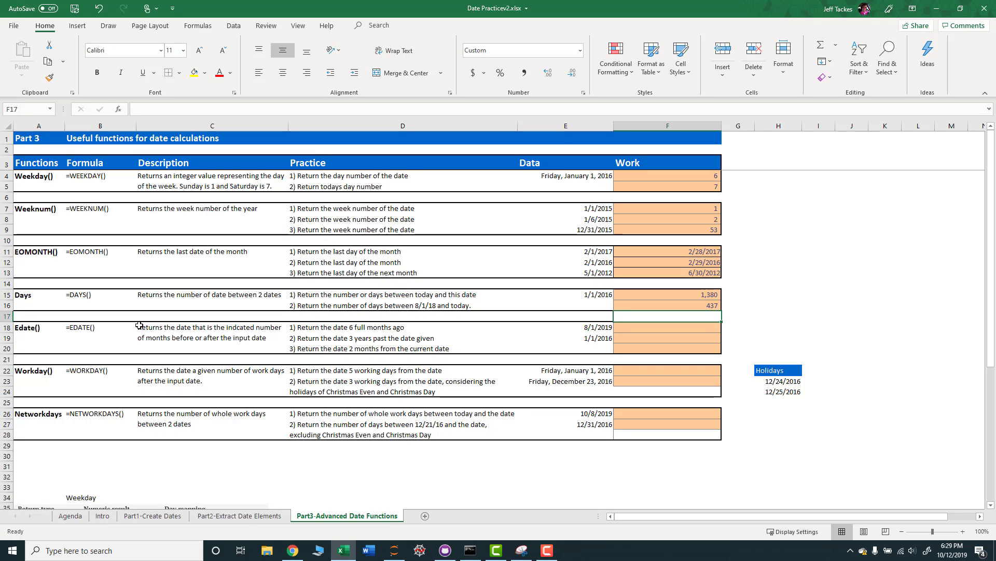
Enter =EDATE(E18,-6) in cell F18 to return the date six full months before the first Edate date
{"action": "left_click", "coordinate": [634, 333]}
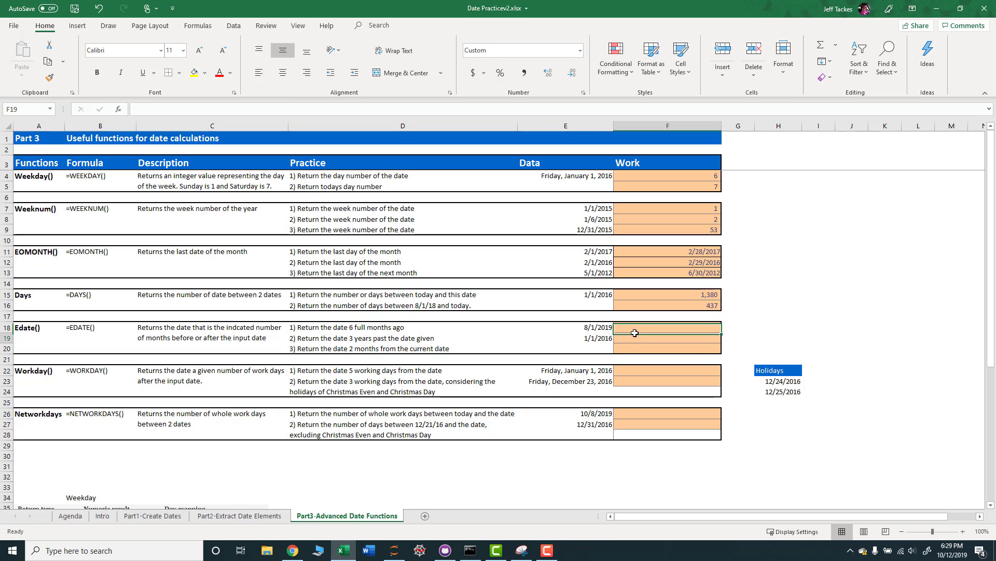
{"action": "type", "text": "=ed"}
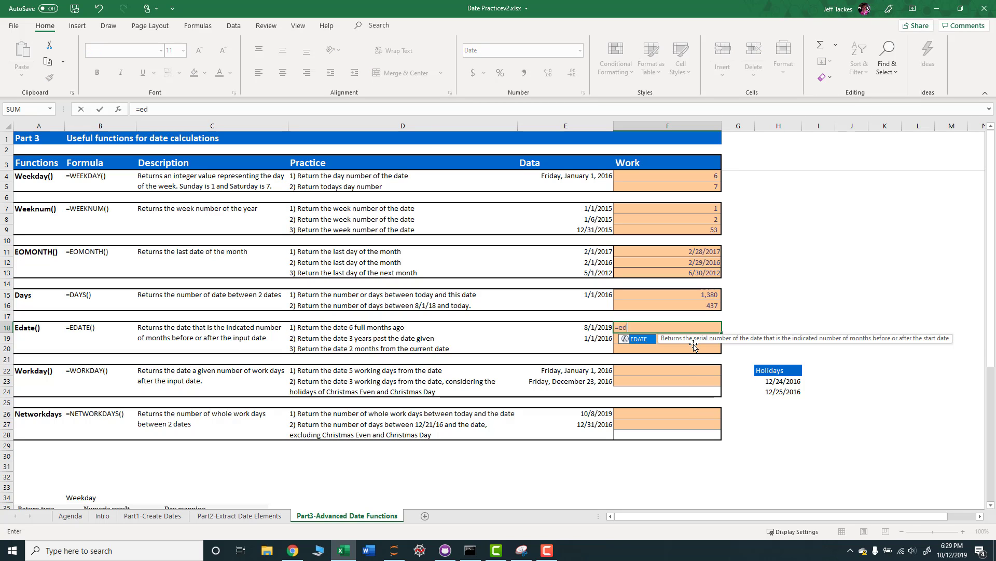
{"action": "key", "text": "Tab"}
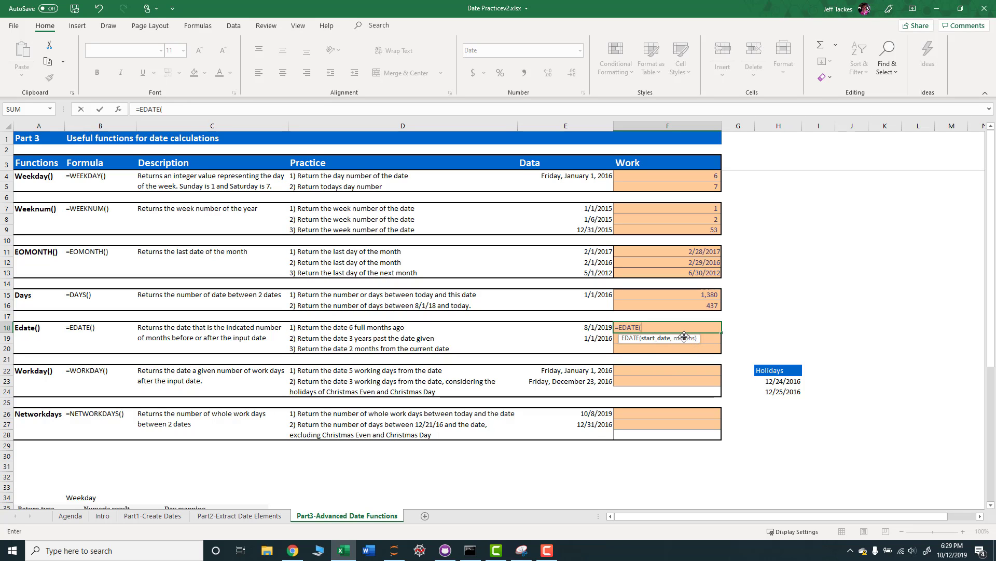
{"action": "left_click", "coordinate": [595, 328]}
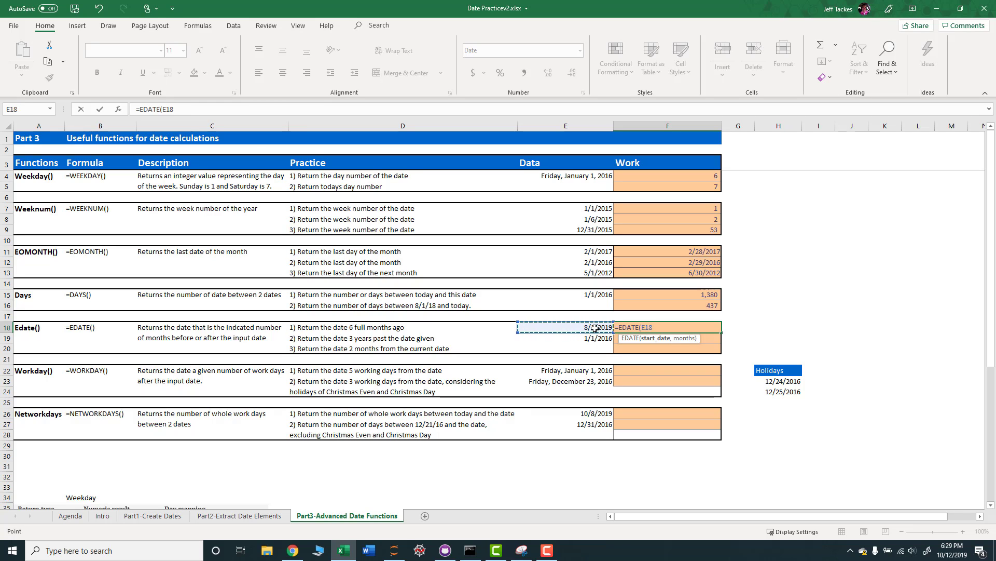
{"action": "type", "text": "."}
{"action": "key", "text": "BackSpace"}
{"action": "type", "text": ","}
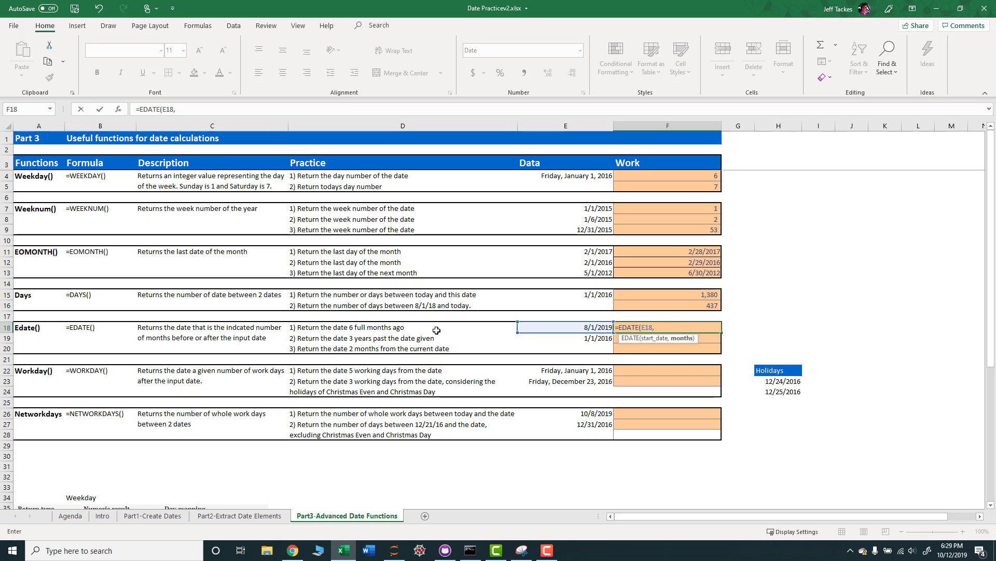
{"action": "type", "text": "-6"}
{"action": "type", "text": "_"}
{"action": "key", "text": "Return"}
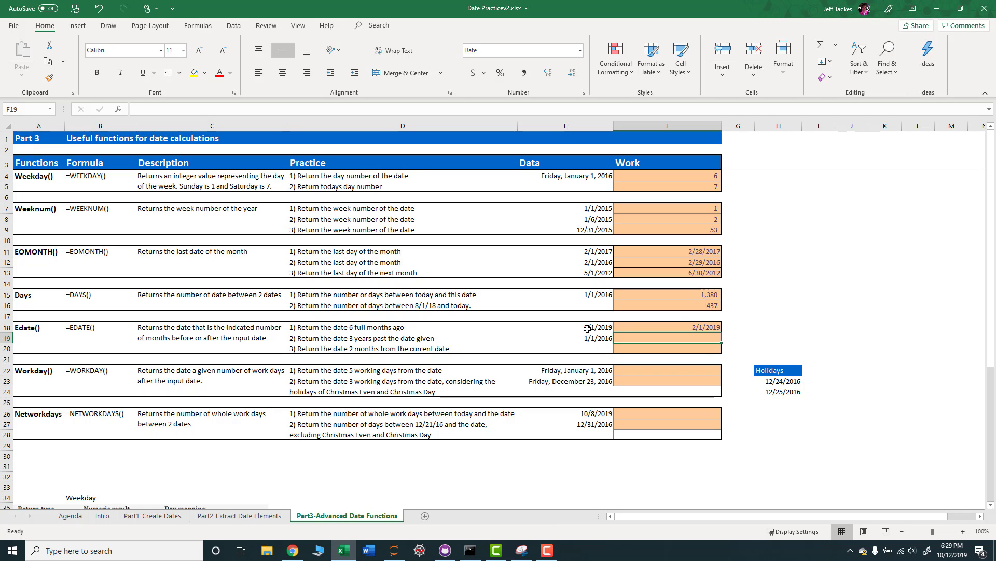
{"action": "left_click", "coordinate": [704, 327]}
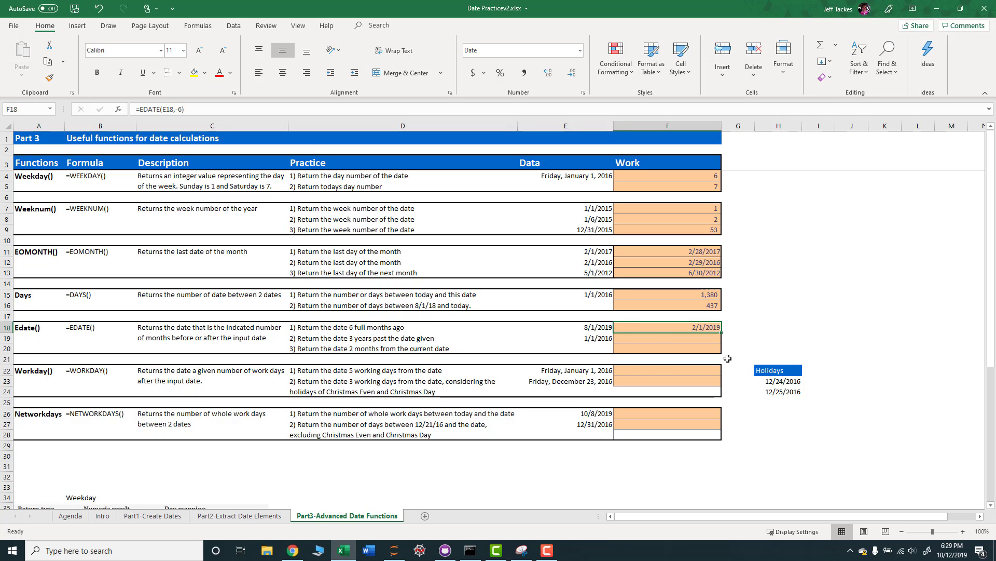
Enter =EDATE(E19,12*3) in cell F19 to return the date three years past the second Edate date
{"action": "left_click", "coordinate": [653, 338]}
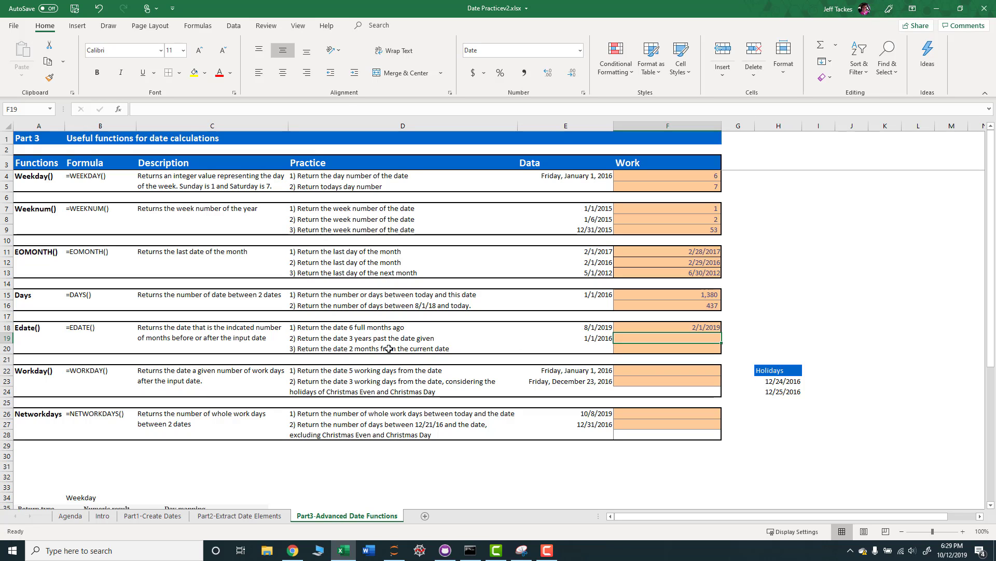
{"action": "left_click", "coordinate": [601, 337]}
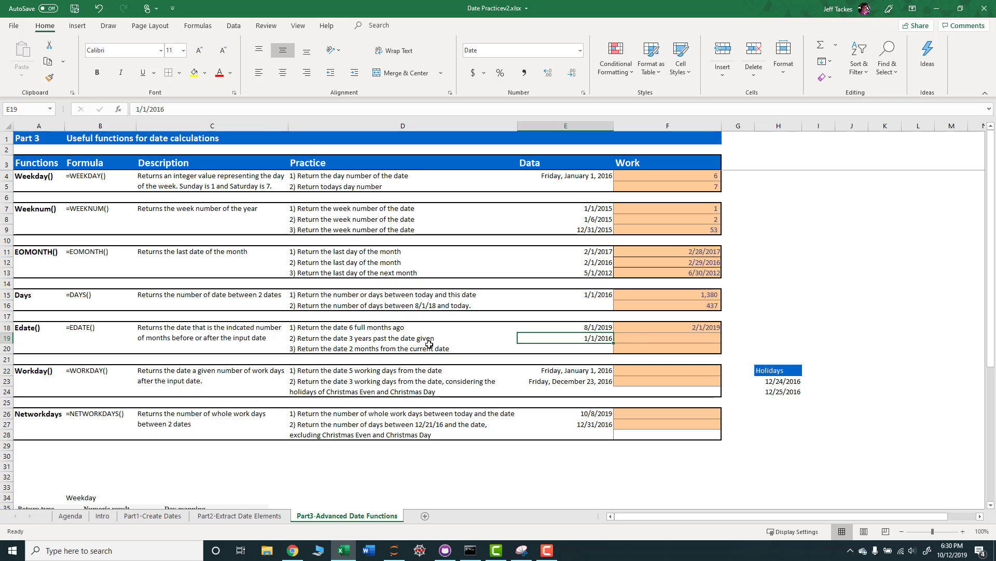
{"action": "left_click", "coordinate": [642, 340]}
{"action": "type", "text": "=ed"}
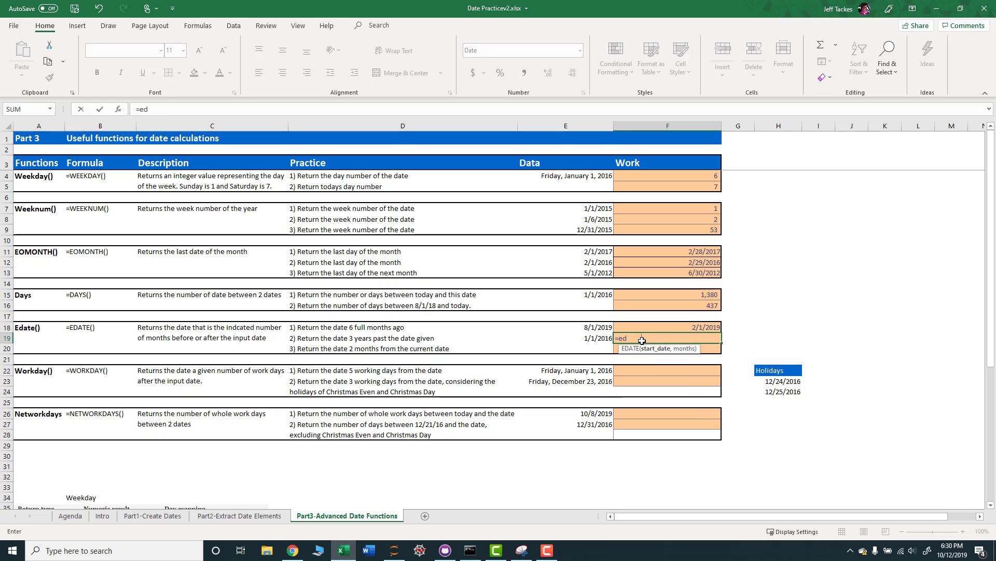
{"action": "key", "text": "Tab"}
{"action": "left_click", "coordinate": [595, 342]}
{"action": "type", "text": ","}
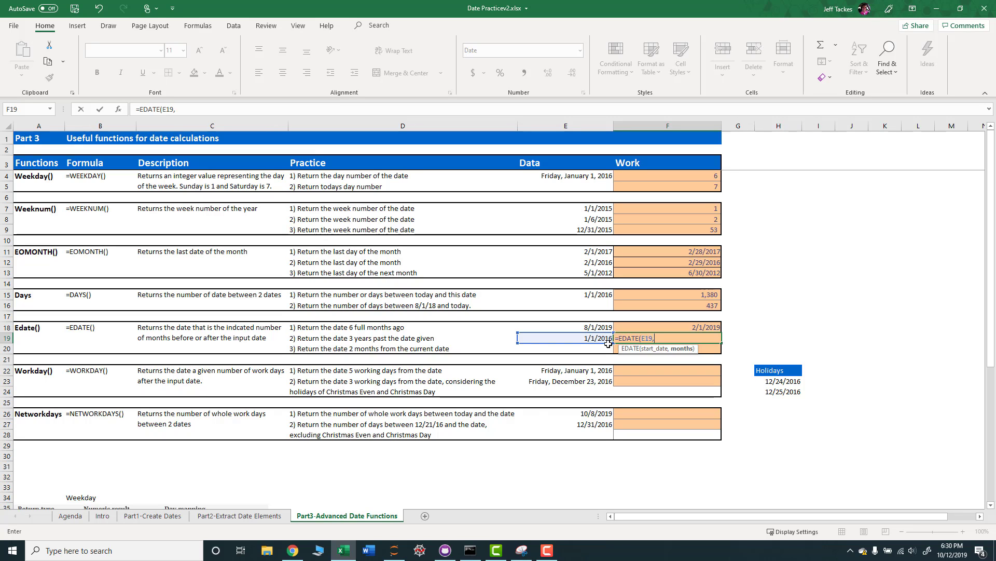
{"action": "type", "text": "3"}
{"action": "type", "text": "12*"}
{"action": "type", "text": "3"}
{"action": "key", "text": "Return"}
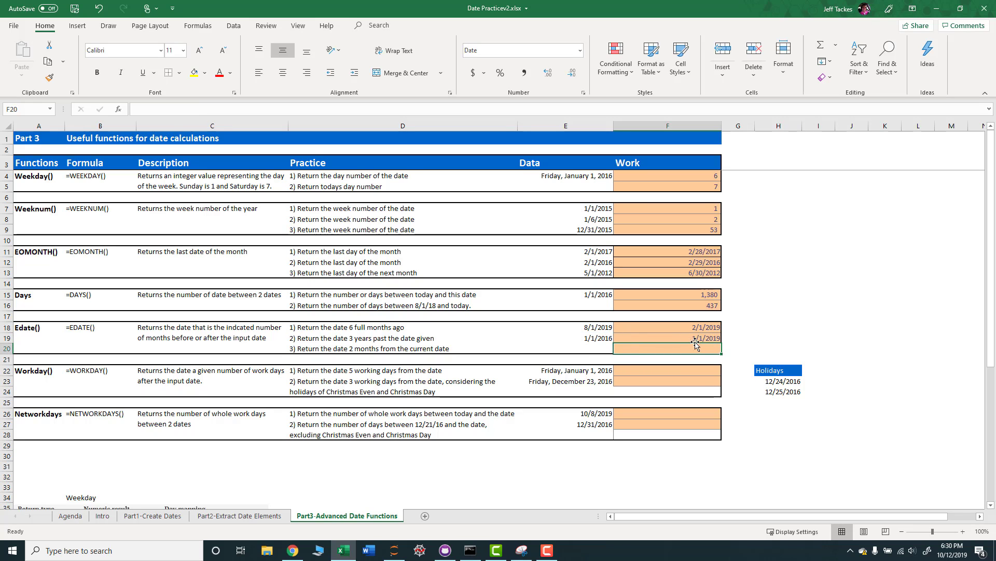
{"action": "left_click", "coordinate": [598, 338]}
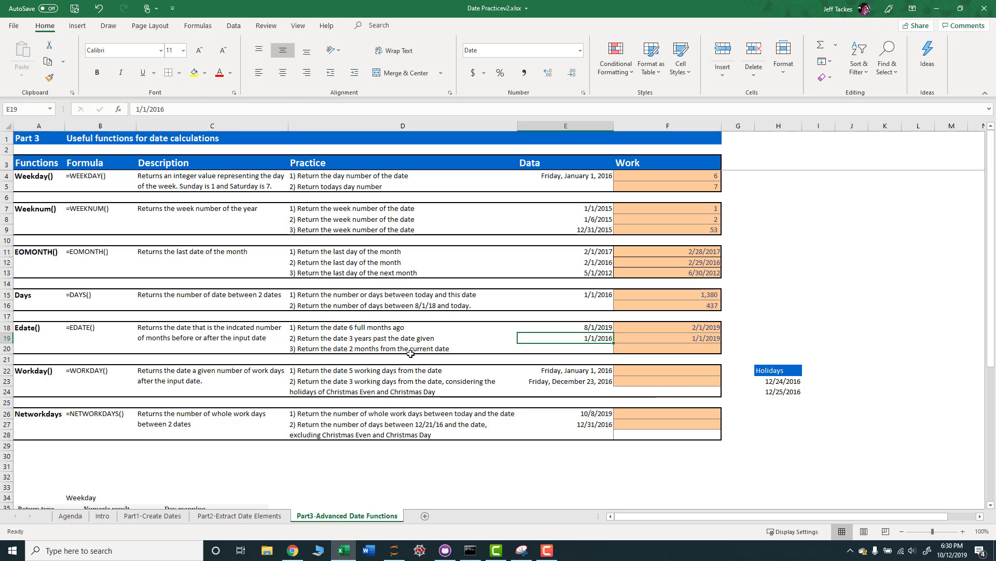
Enter =EDATE(TODAY(),2) in cell F20 to return the date two months from the current date
{"action": "left_click", "coordinate": [371, 348]}
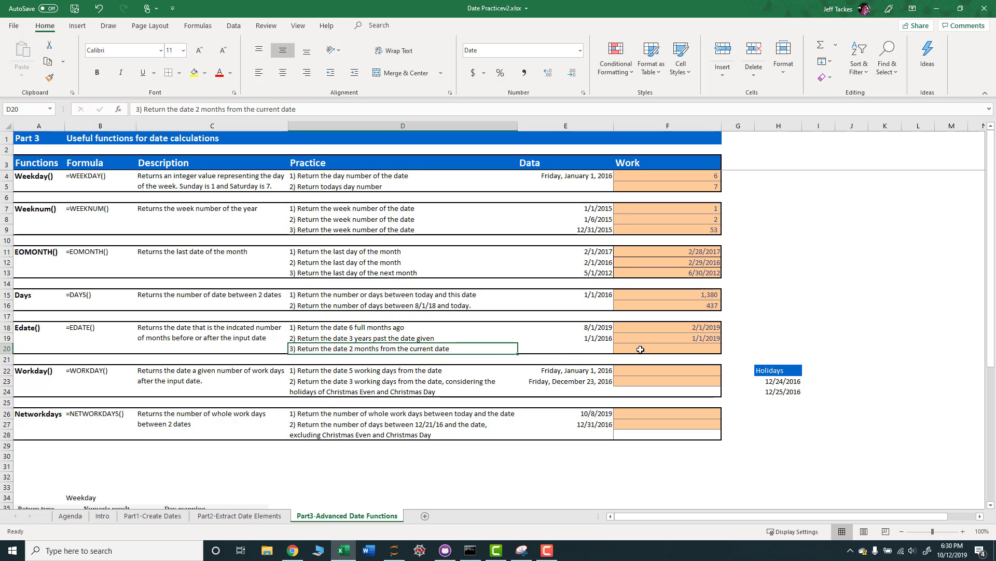
{"action": "left_click", "coordinate": [670, 350]}
{"action": "type", "text": "="}
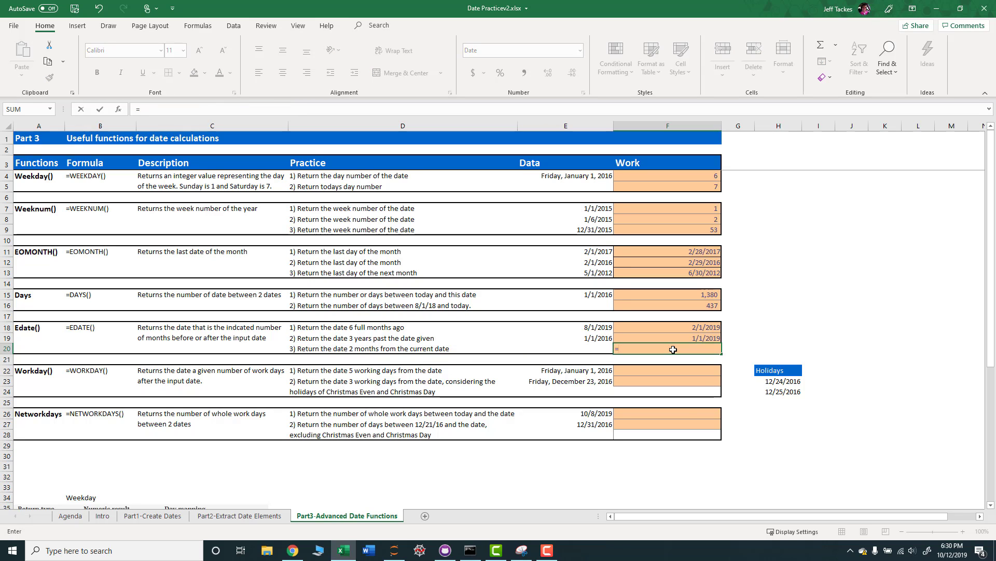
{"action": "type", "text": "EDATE("}
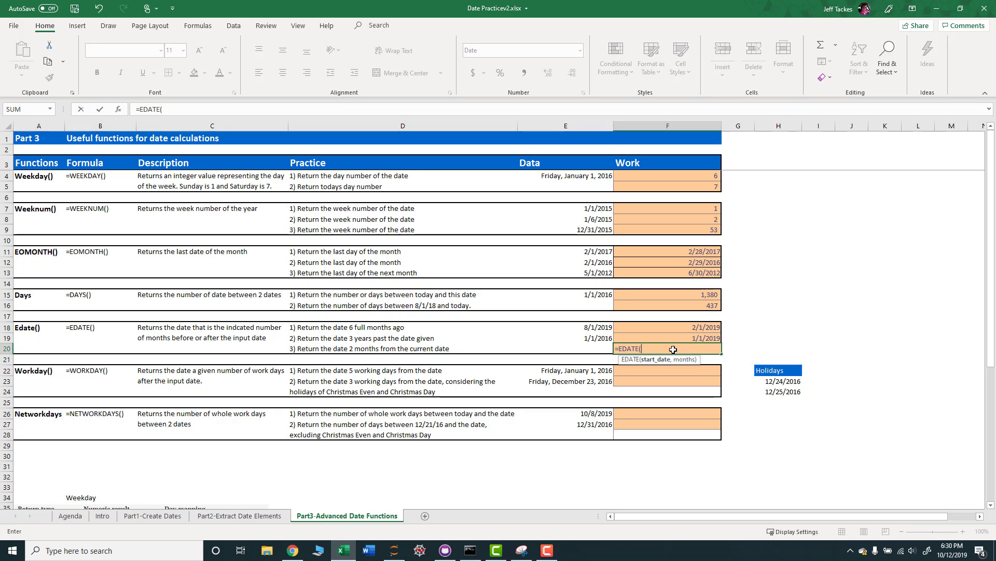
{"action": "type", "text": "today"}
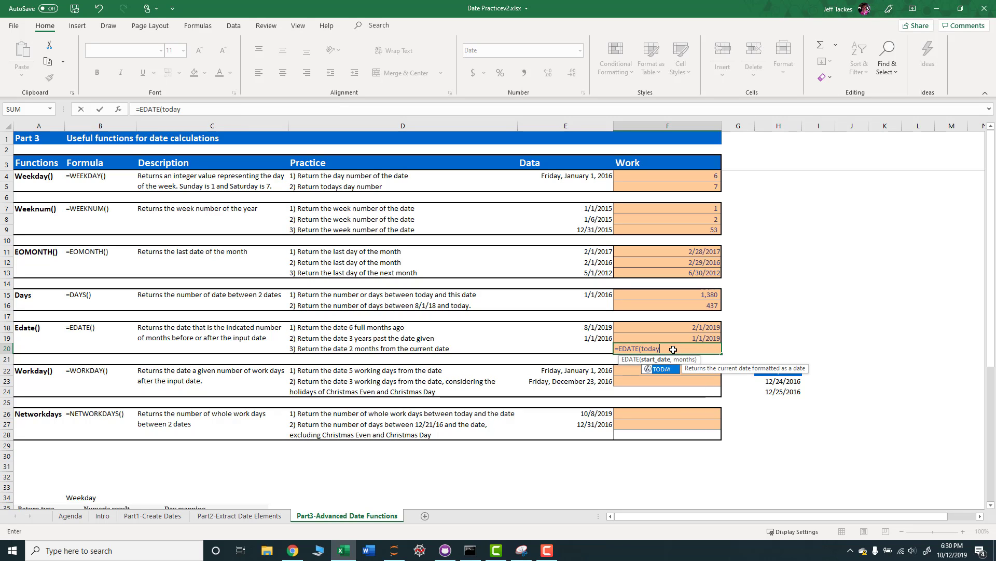
{"action": "type", "text": "(),"}
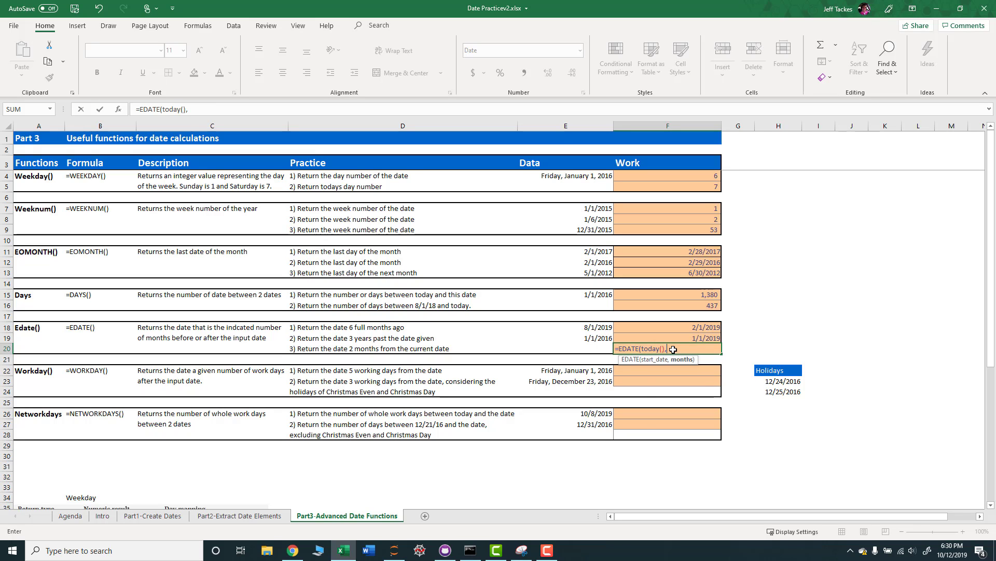
{"action": "type", "text": "2"}
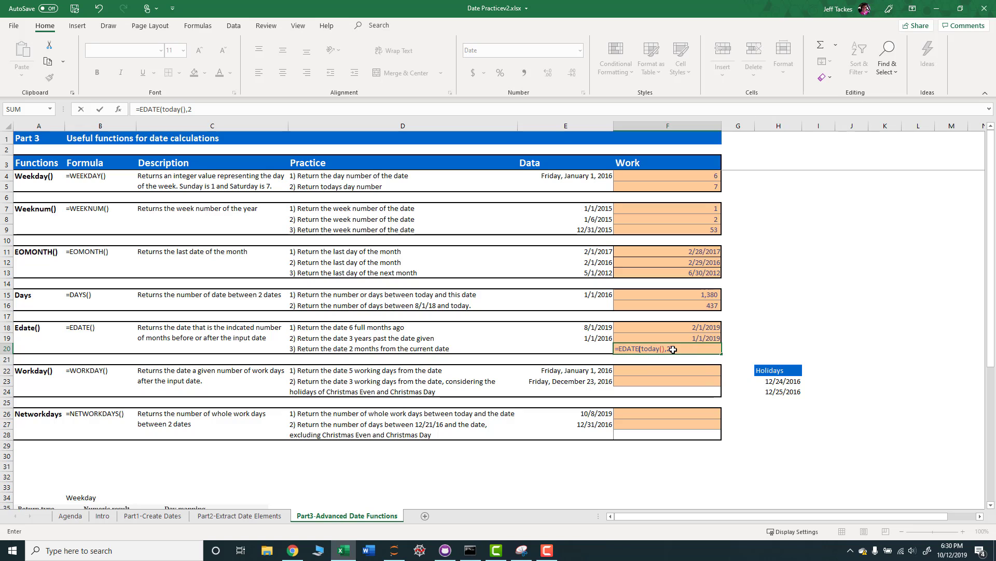
{"action": "type", "text": ")"}
{"action": "key", "text": "Return"}
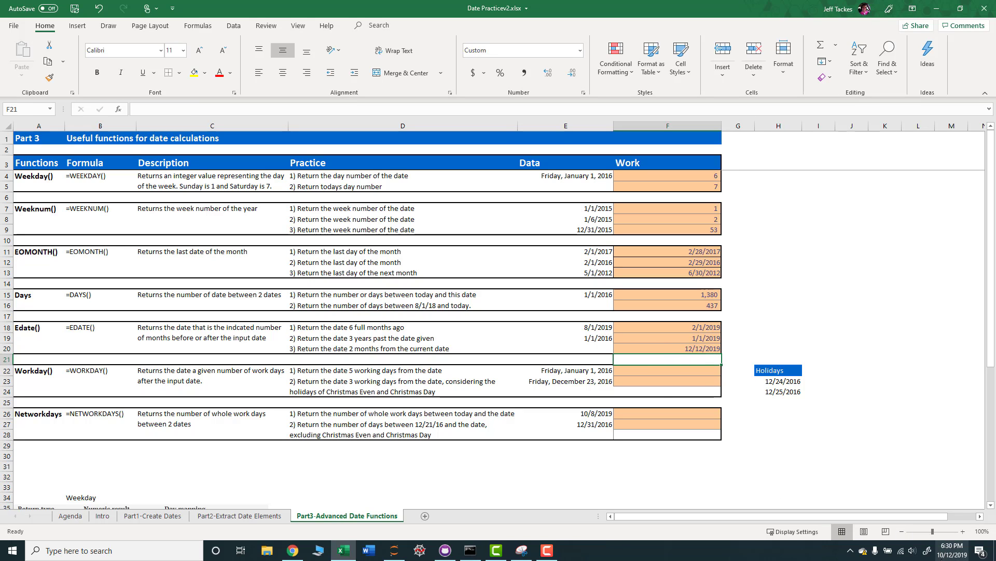
{"action": "left_click", "coordinate": [693, 348]}
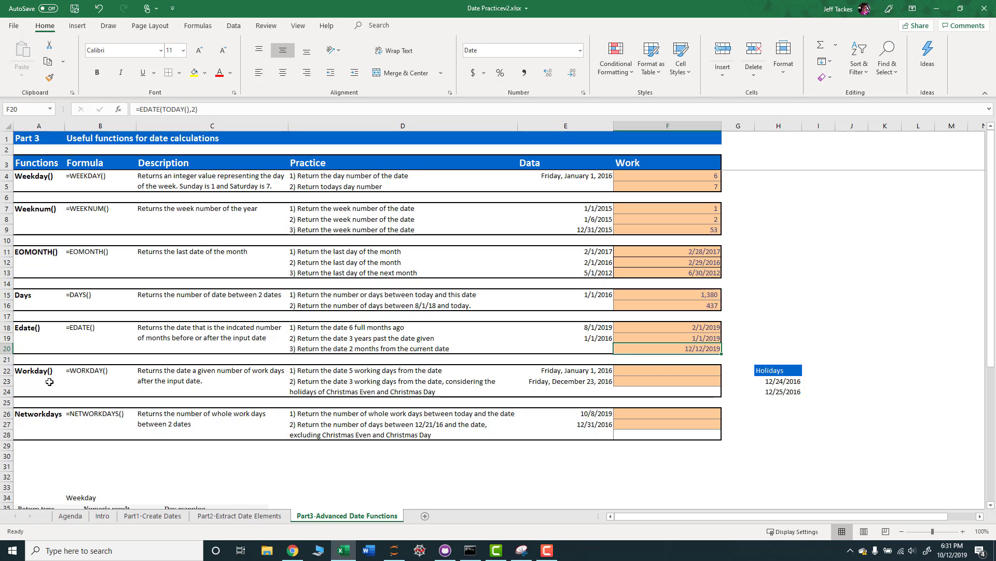
Enter =WORKDAY(E22,5) in cell F22 to return the date five working days from the first Workday date
{"action": "left_click", "coordinate": [358, 371]}
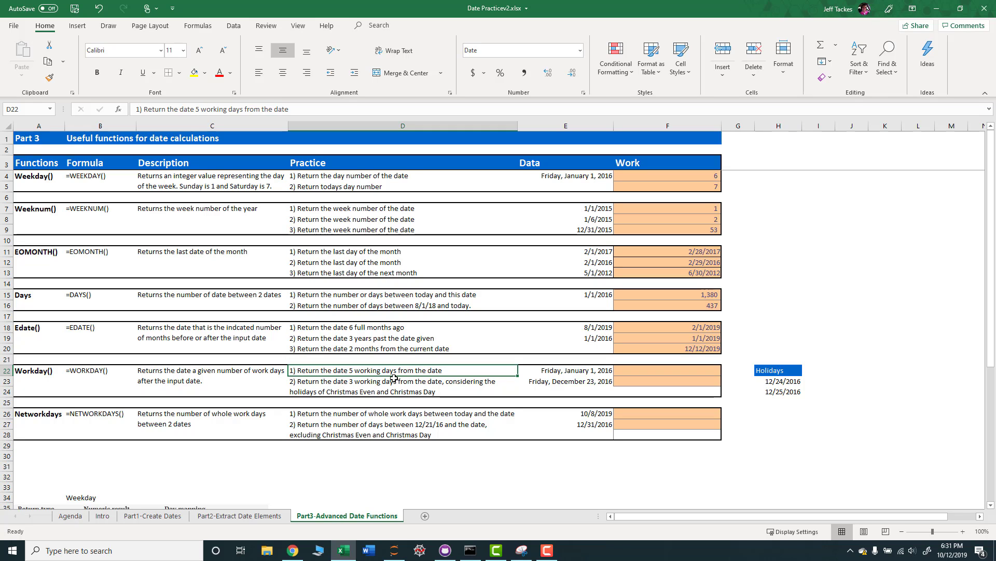
{"action": "left_click", "coordinate": [581, 370]}
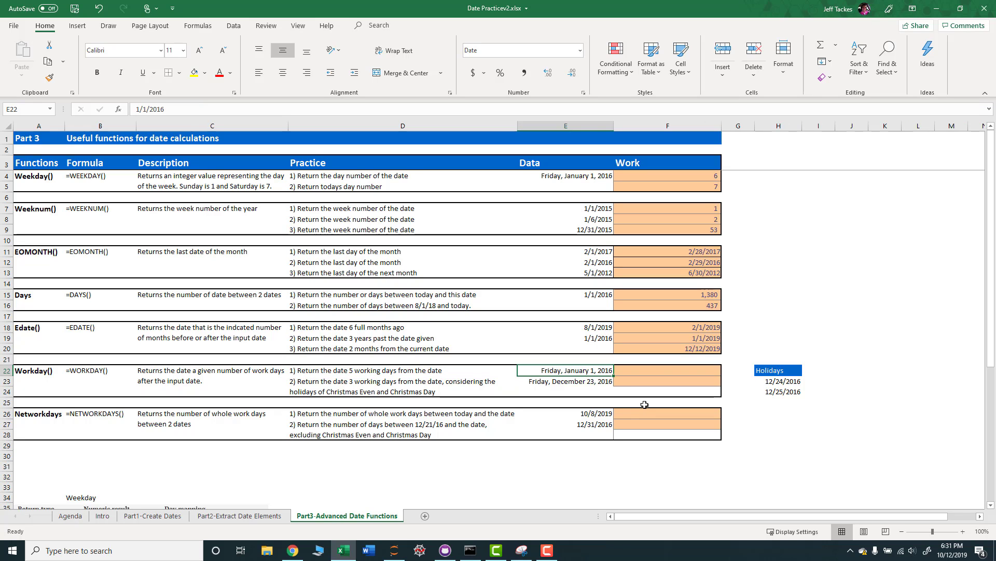
{"action": "left_click", "coordinate": [654, 373]}
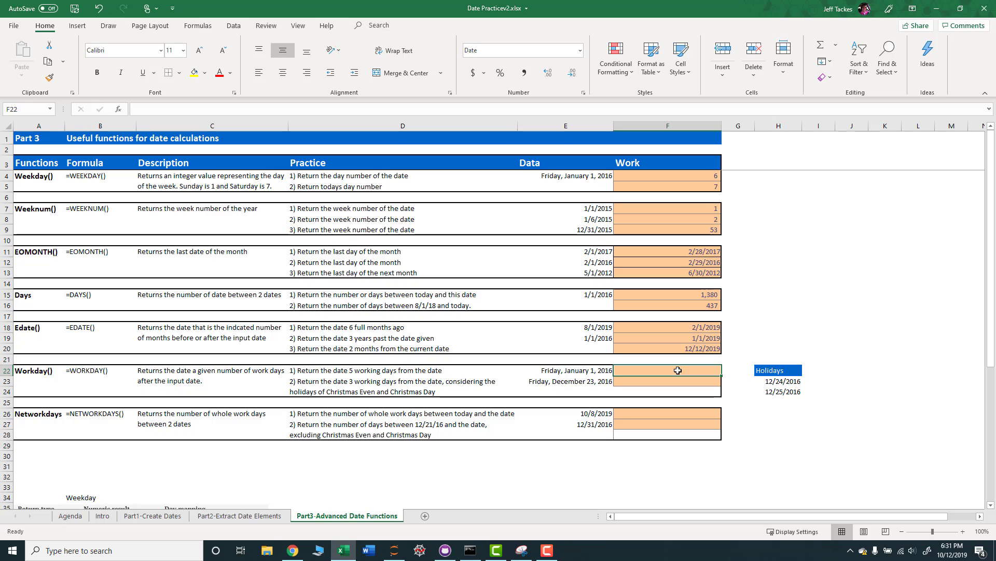
{"action": "type", "text": "=work"}
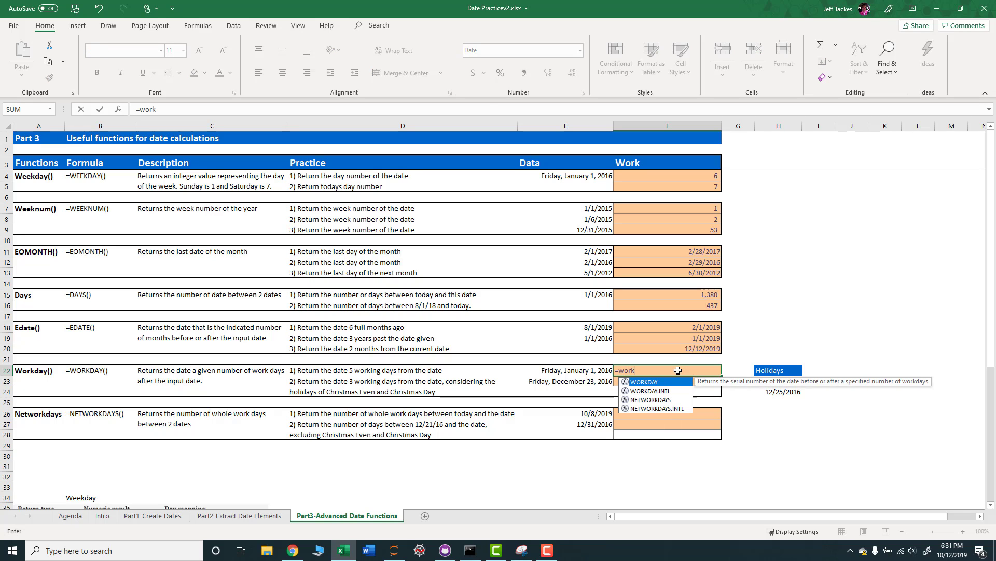
{"action": "key", "text": "Tab"}
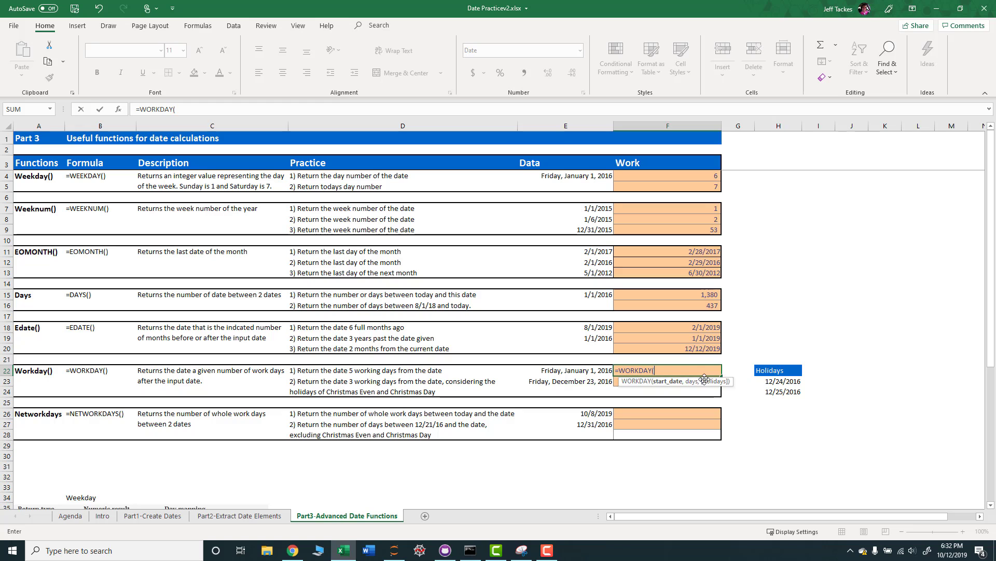
{"action": "left_click", "coordinate": [573, 370]}
{"action": "type", "text": ","}
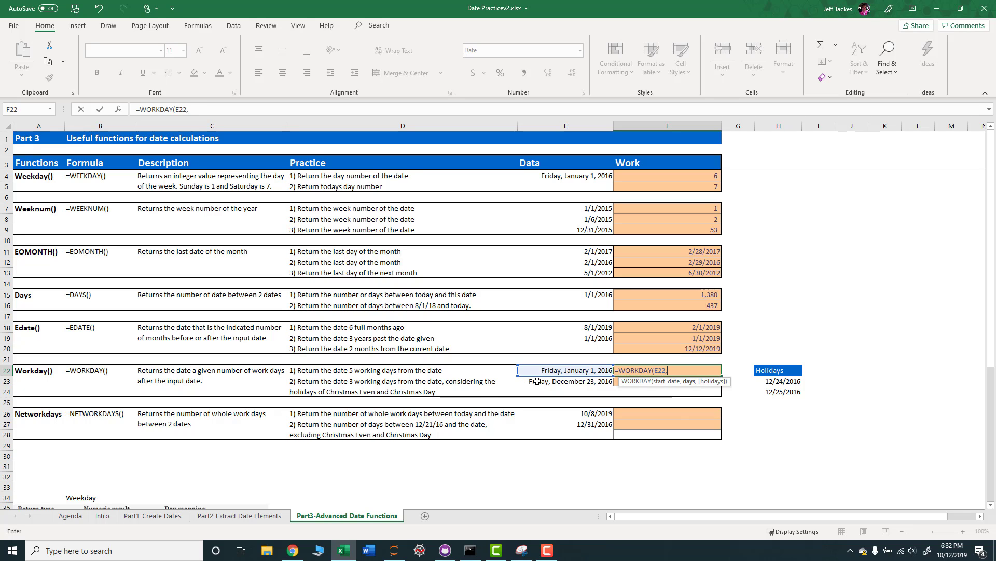
{"action": "type", "text": "5)"}
{"action": "key", "text": "Return"}
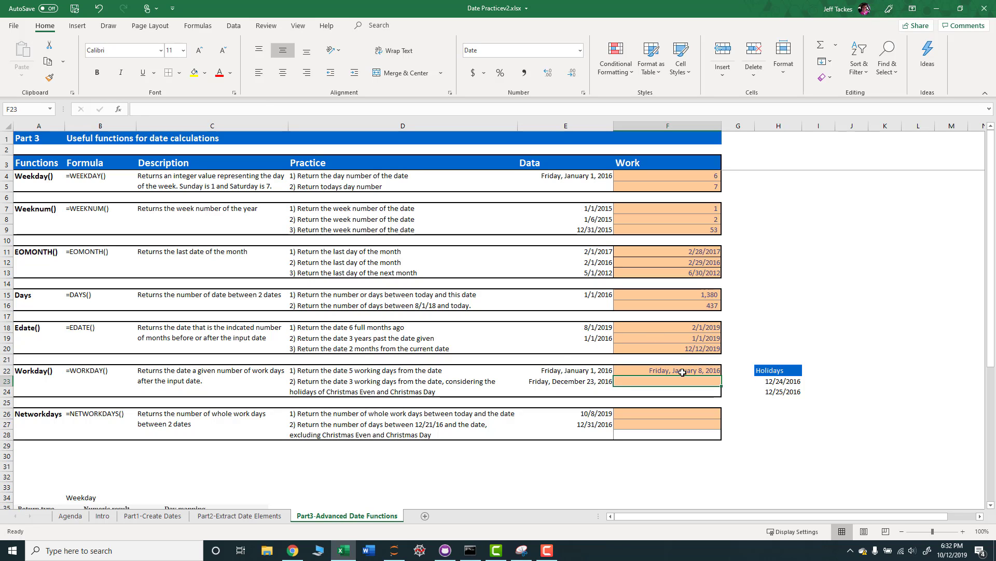
Correct "Christmas Even" to "Christmas Eve" in the second Workday practice instruction in cell D23
{"action": "left_click", "coordinate": [400, 386]}
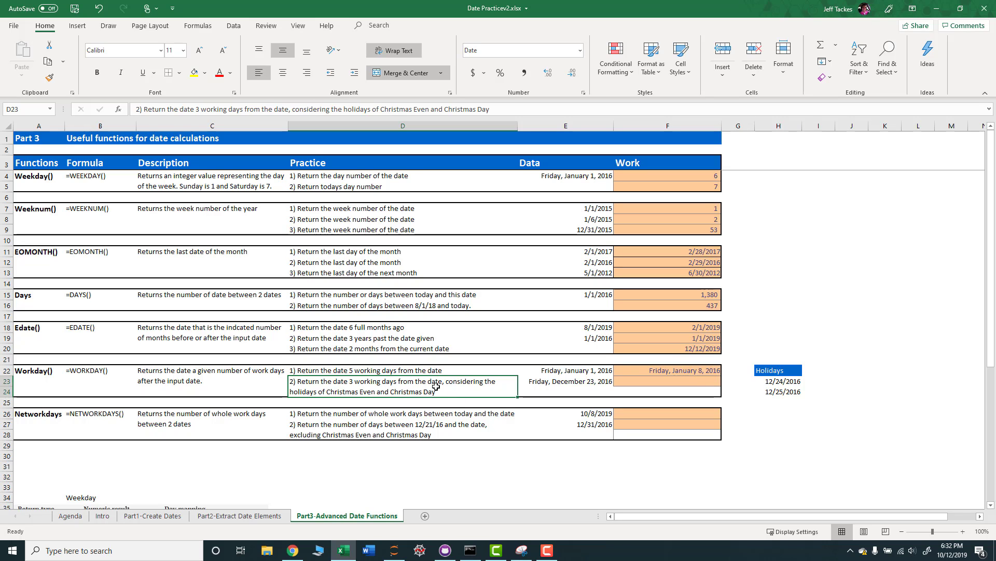
{"action": "double_click", "coordinate": [376, 391]}
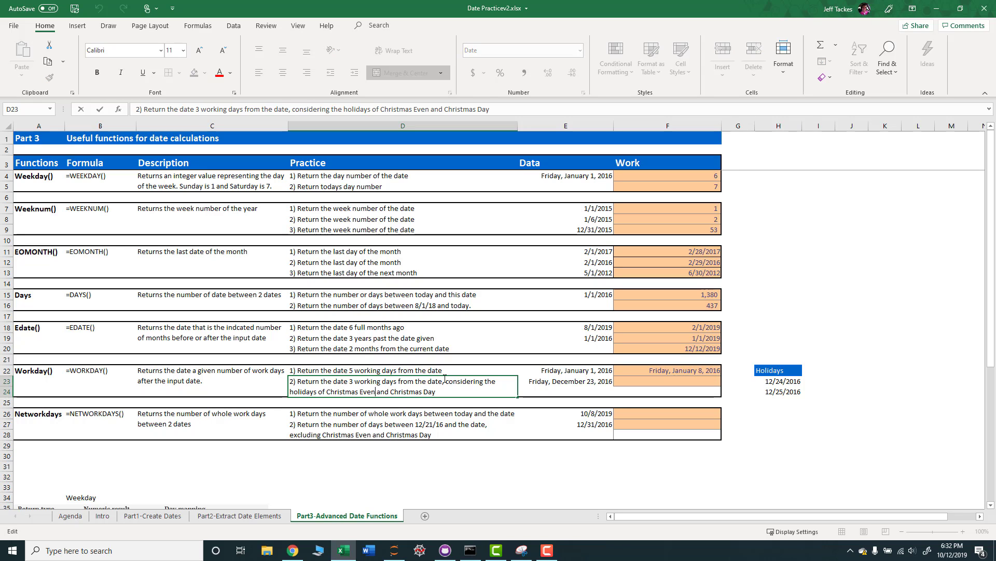
{"action": "key", "text": "BackSpace"}
{"action": "key", "text": "Return"}
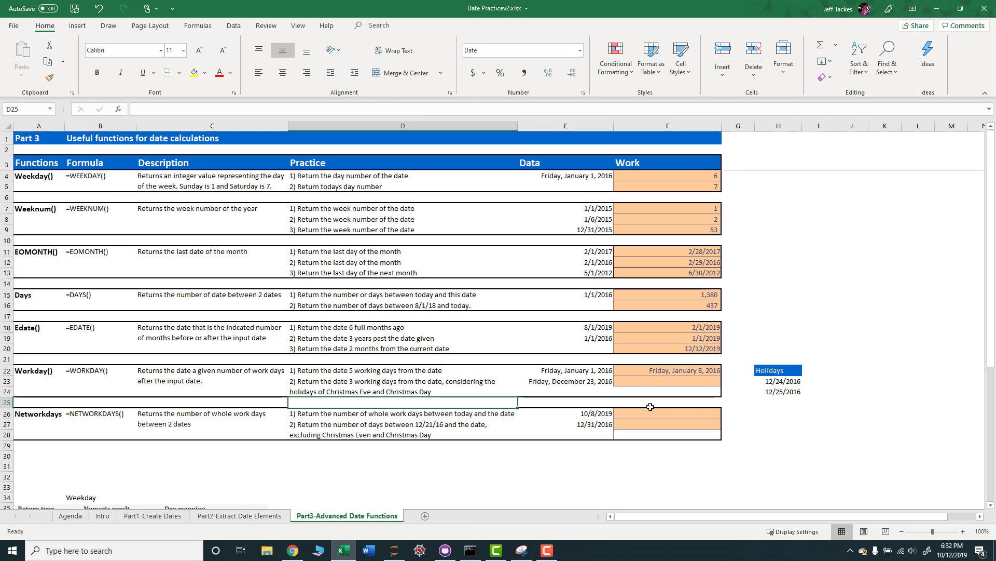
Enter =WORKDAY(E23,3,H23:H24) in cell F23 to return the date three working days on, taking the listed holidays into account
{"action": "left_click", "coordinate": [660, 382]}
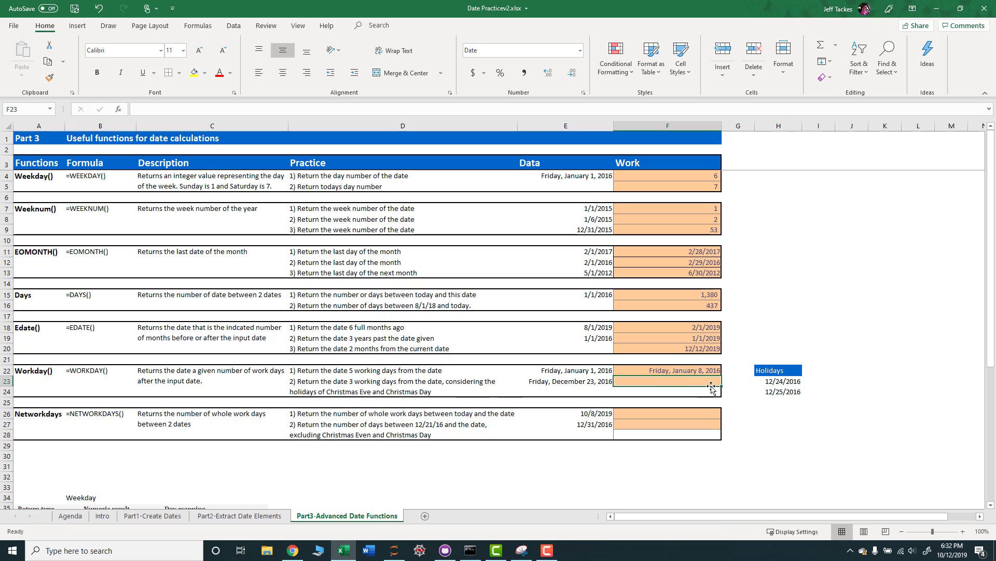
{"action": "type", "text": "="}
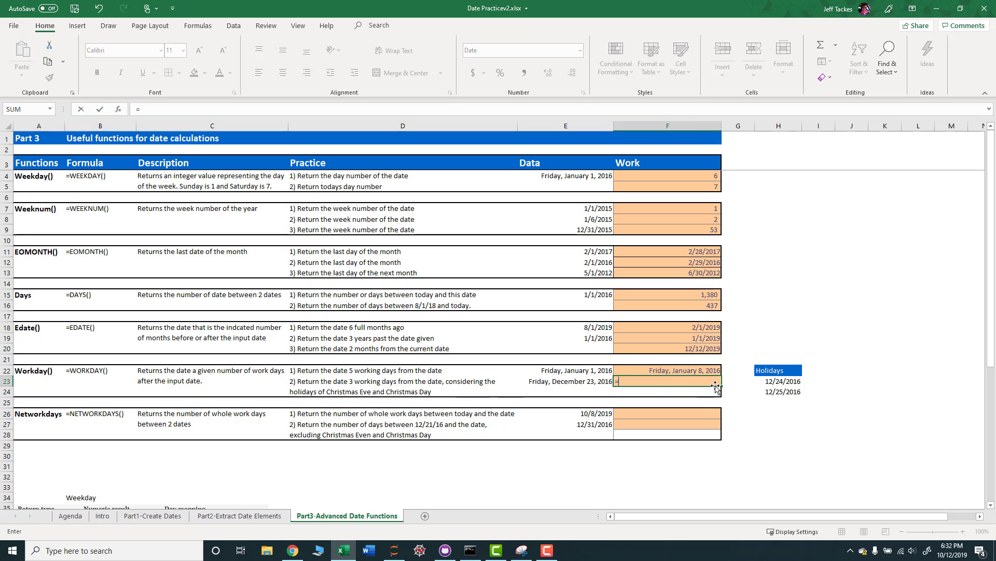
{"action": "type", "text": "work"}
{"action": "key", "text": "Tab"}
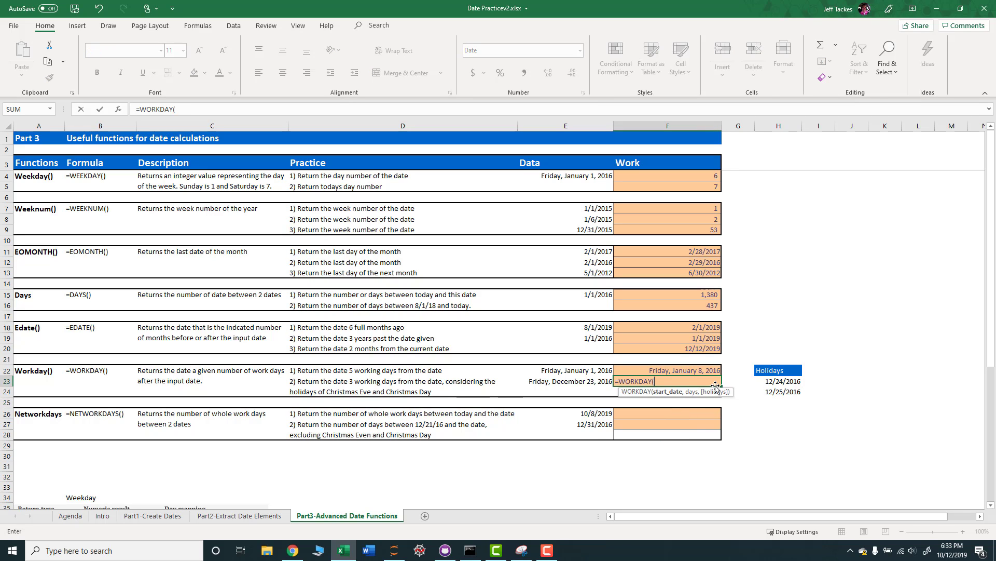
{"action": "key", "text": "Left"}
{"action": "type", "text": ","}
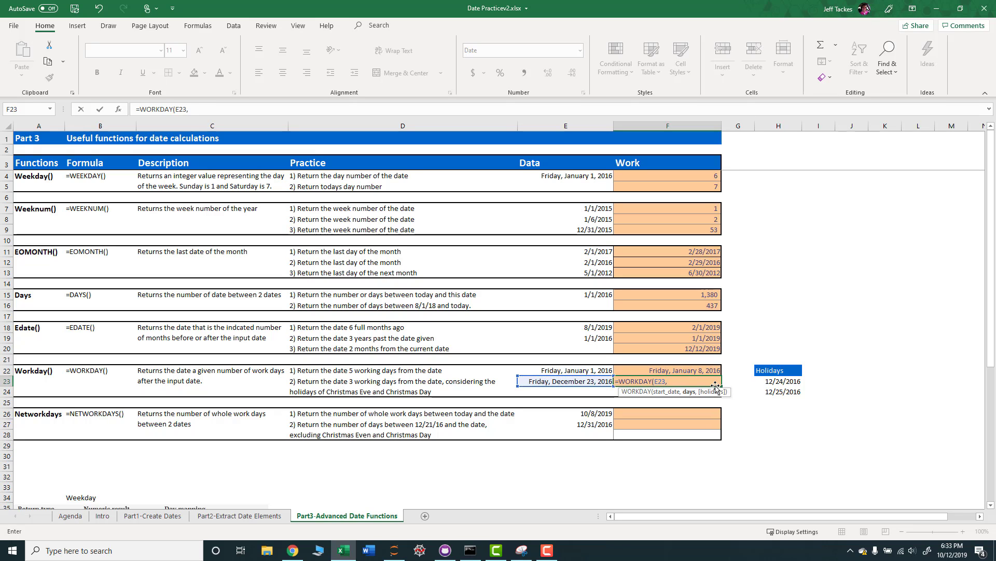
{"action": "type", "text": "3,"}
{"action": "left_click_drag", "start_coordinate": [778, 383], "coordinate": [778, 393]}
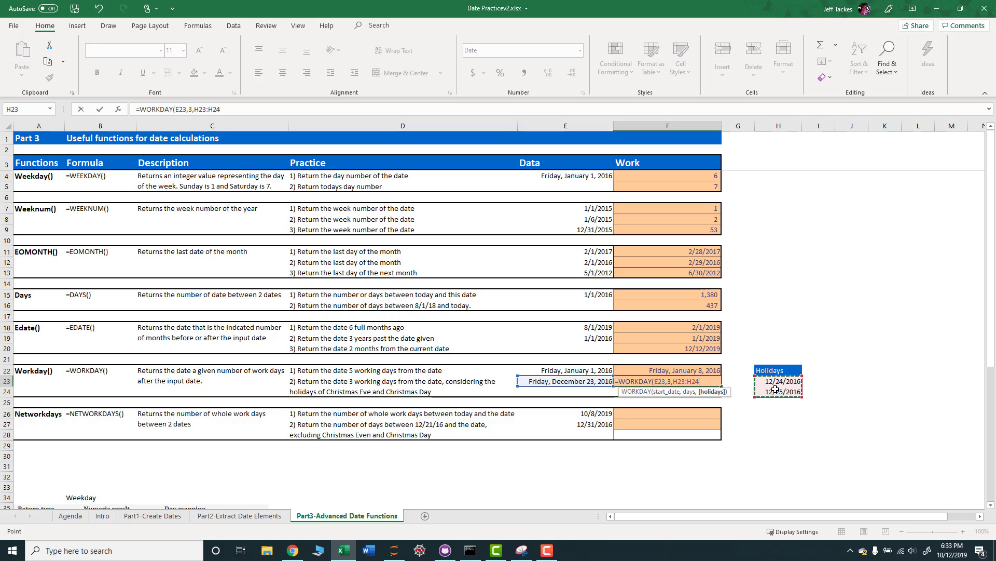
{"action": "key", "text": "Return"}
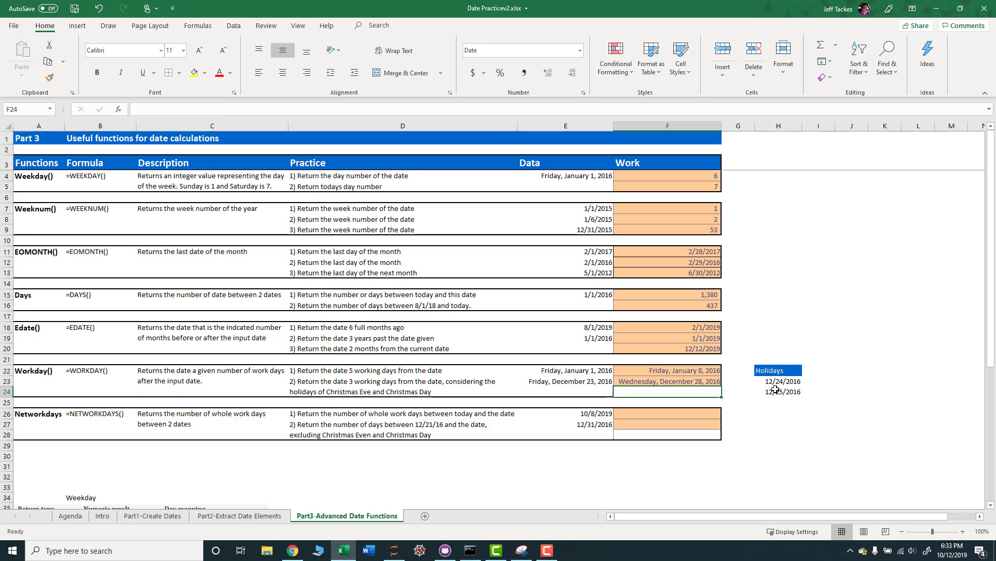
{"action": "left_click", "coordinate": [637, 383]}
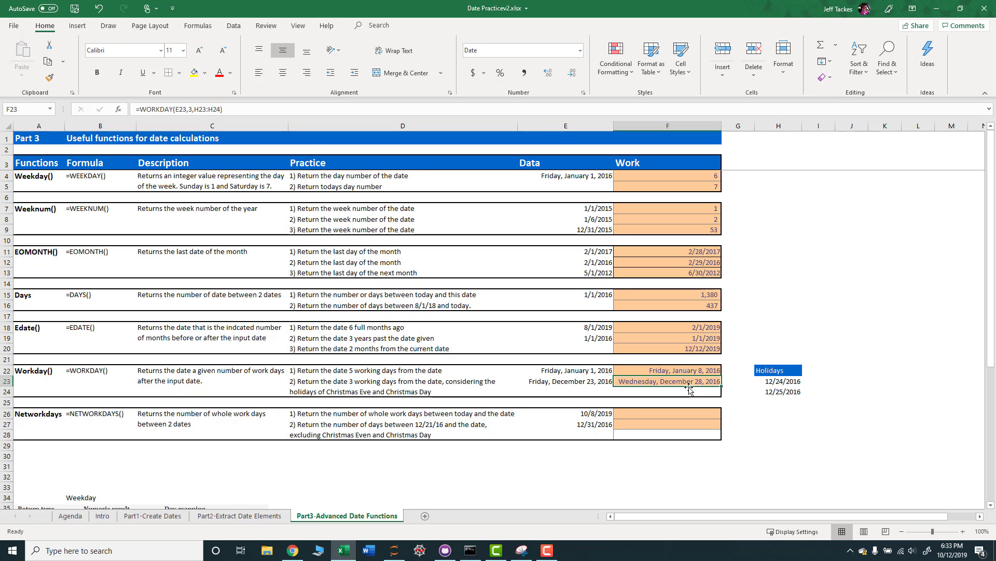
Enter =NETWORKDAYS(E26,TODAY()) in cell F26 to return the whole work days between the given date and today
{"action": "left_click", "coordinate": [32, 415]}
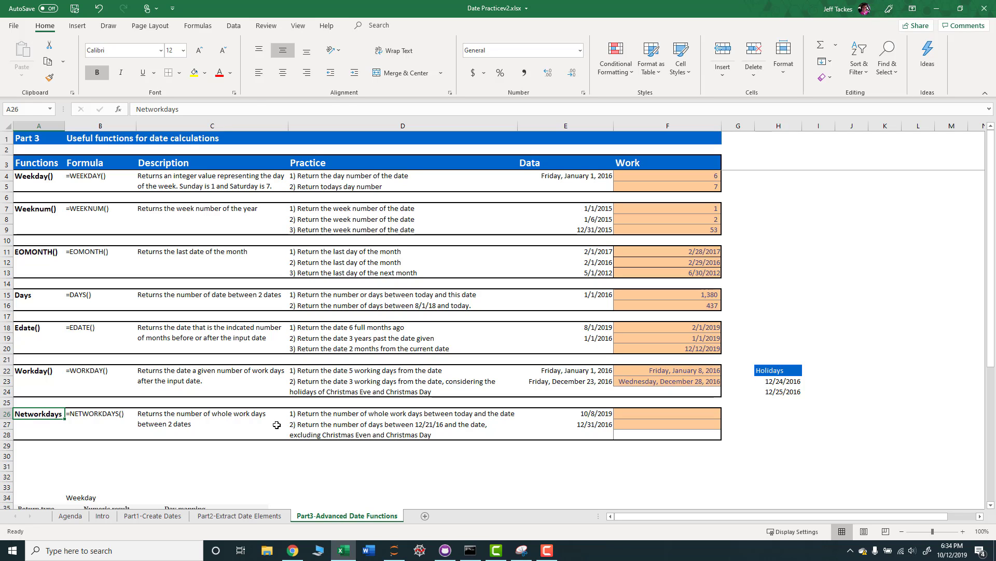
{"action": "left_click", "coordinate": [395, 415]}
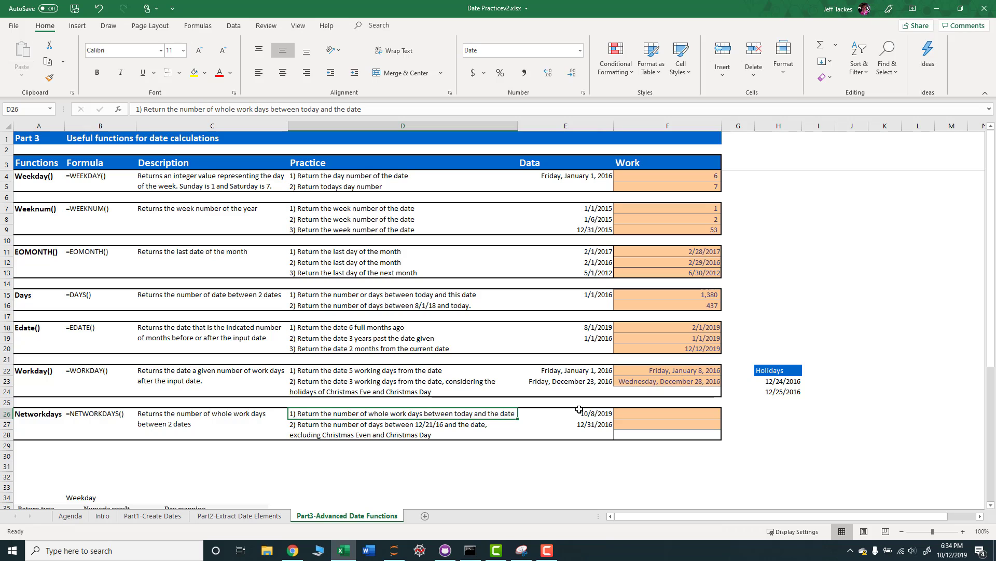
{"action": "left_click", "coordinate": [628, 413]}
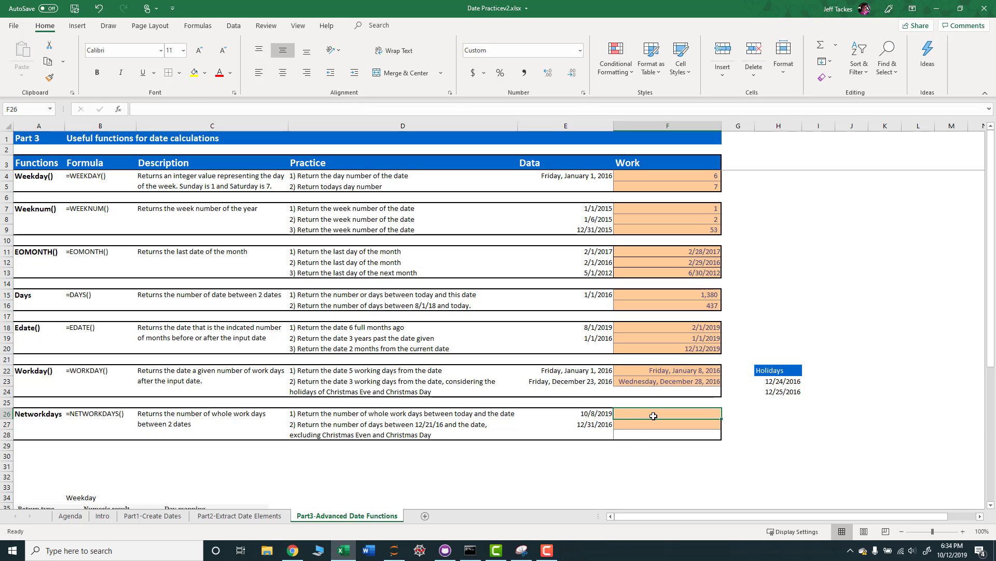
{"action": "type", "text": "=net"}
{"action": "key", "text": "Tab"}
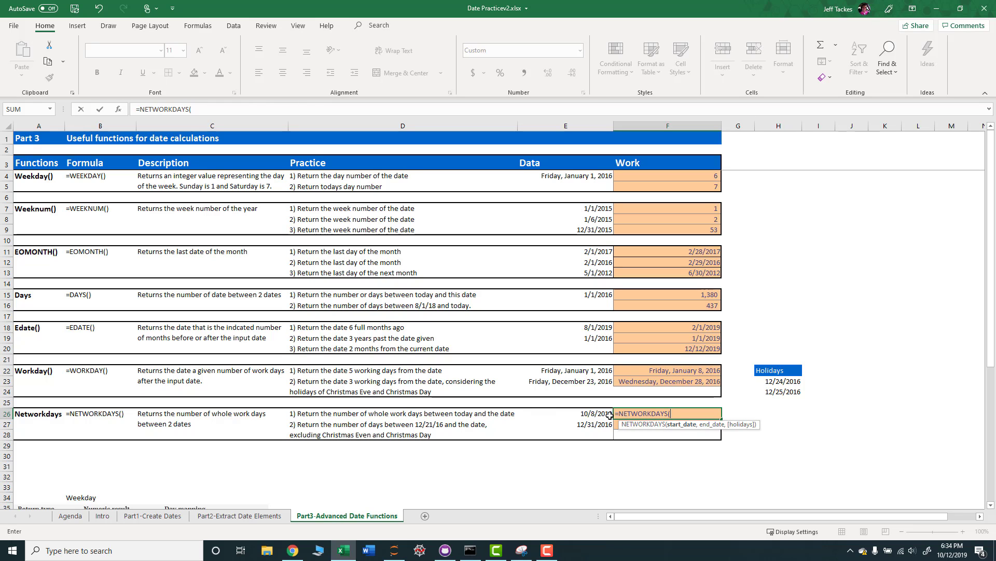
{"action": "left_click", "coordinate": [584, 415]}
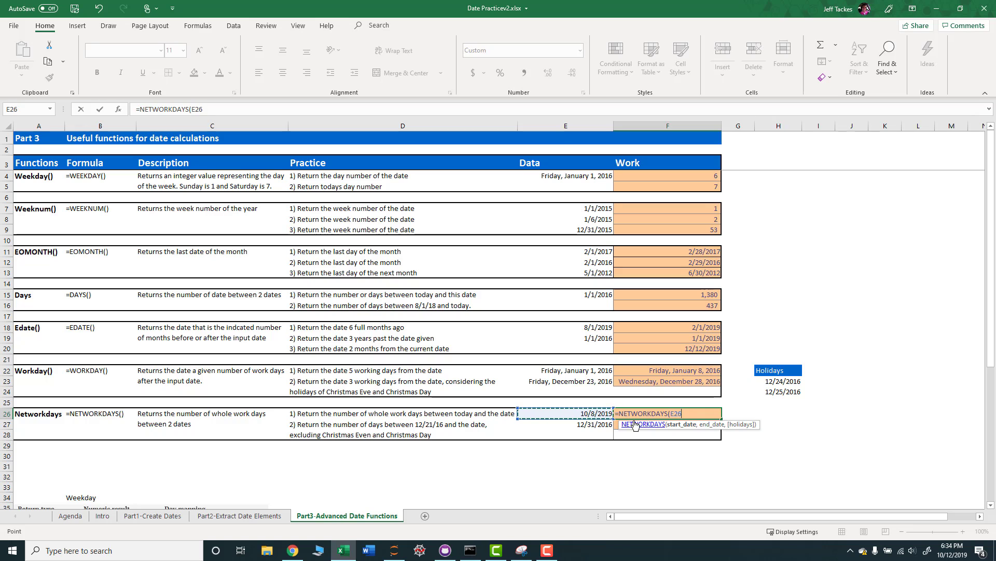
{"action": "type", "text": ","}
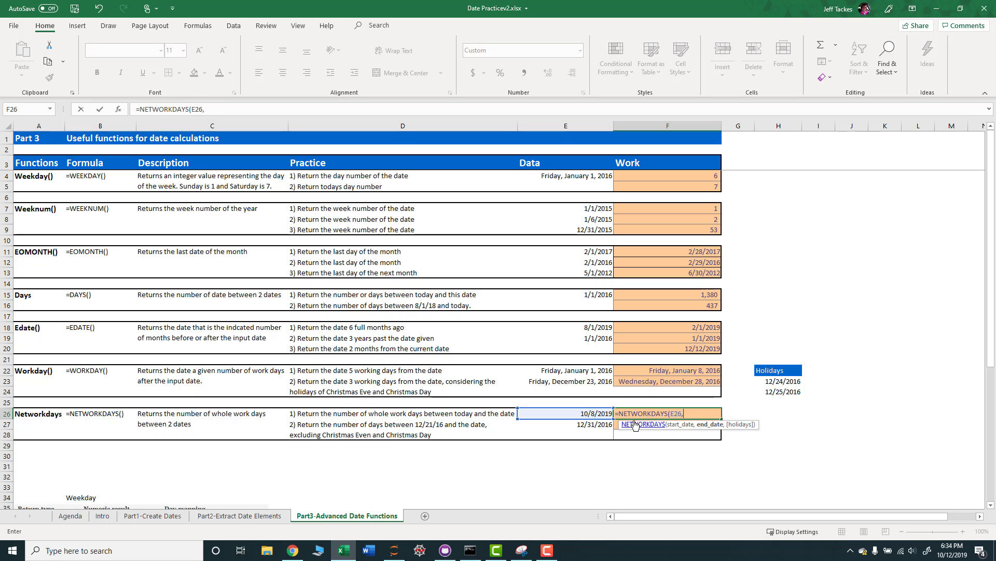
{"action": "type", "text": "today())"}
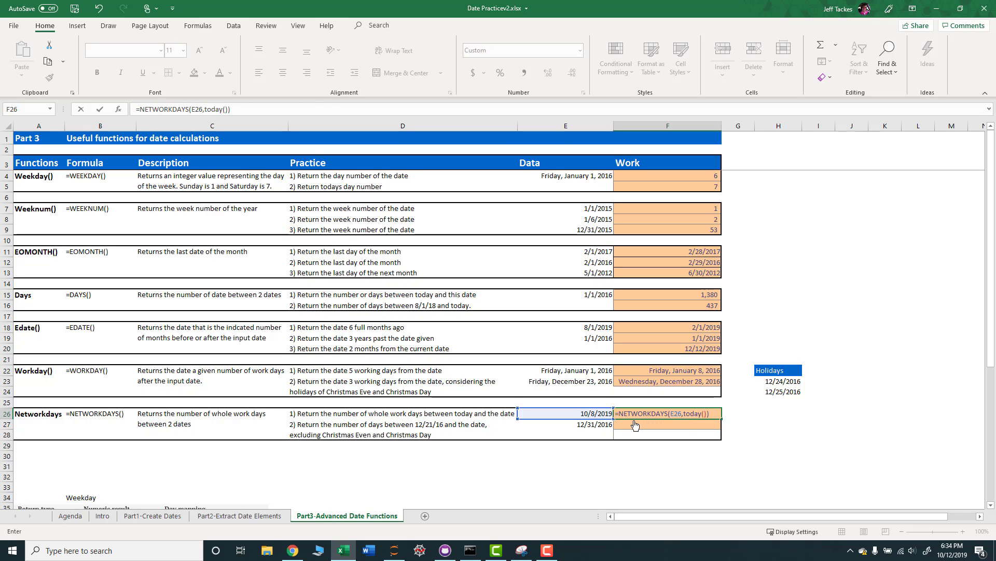
{"action": "key", "text": "Return"}
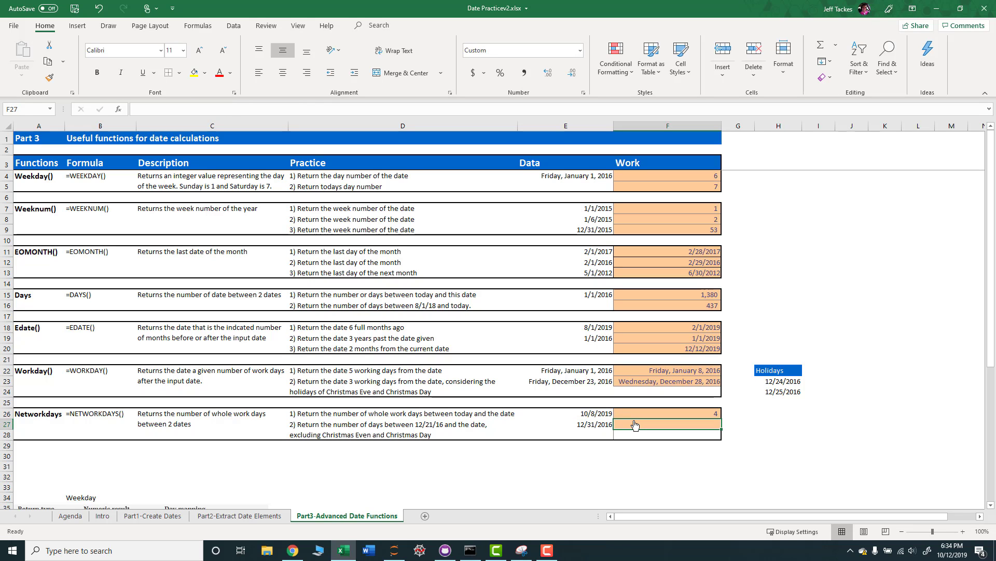
{"action": "left_click", "coordinate": [627, 413]}
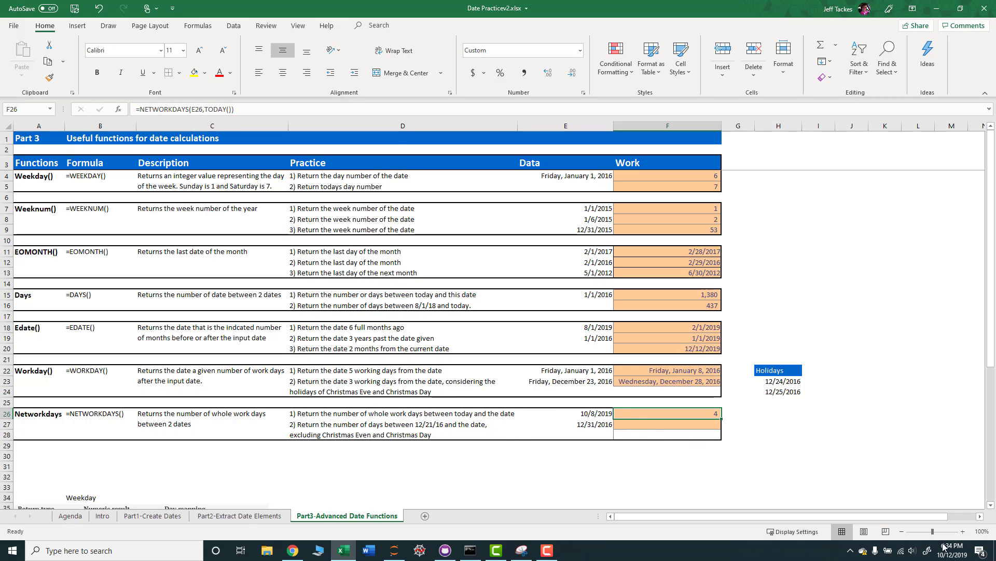
{"action": "mouse_move", "coordinate": [951, 556]}
Correct "Christmas Even" to "Christmas Eve" in the second Networkdays practice instruction in cell D27
{"action": "left_click", "coordinate": [382, 432]}
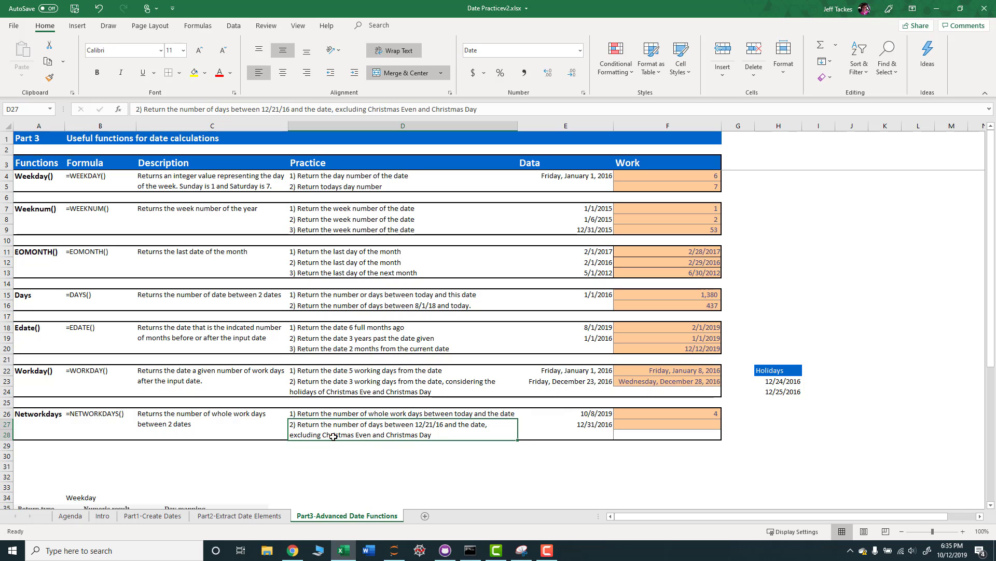
{"action": "double_click", "coordinate": [369, 436]}
{"action": "key", "text": "BackSpace"}
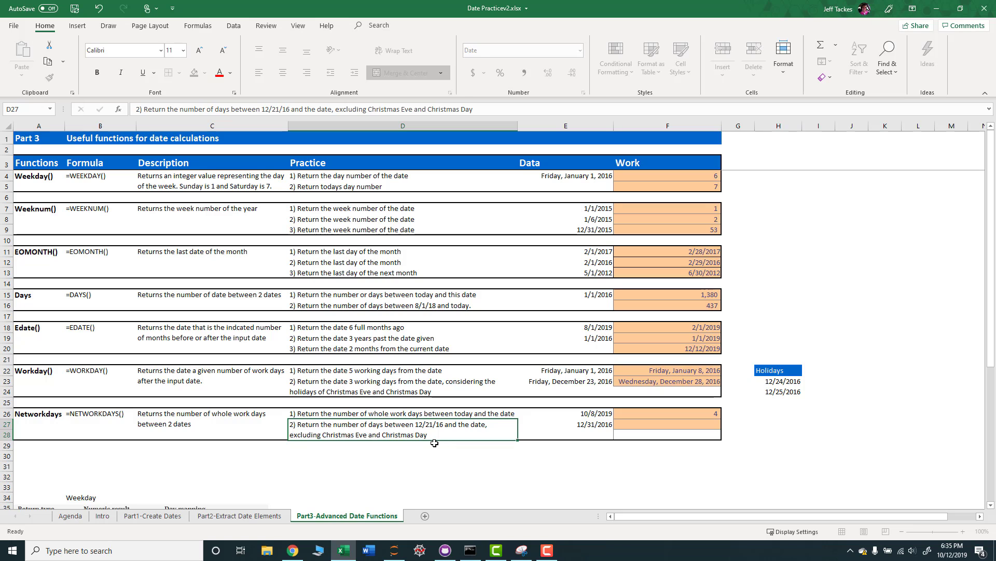
{"action": "key", "text": "Return"}
Enter =NETWORKDAYS(DATE(2016,12,21),E27,H23:H24) in cell F27 to count the work days from 12/21/16 to the given date, excluding the listed holidays
{"action": "left_click", "coordinate": [656, 425]}
{"action": "type", "text": "="}
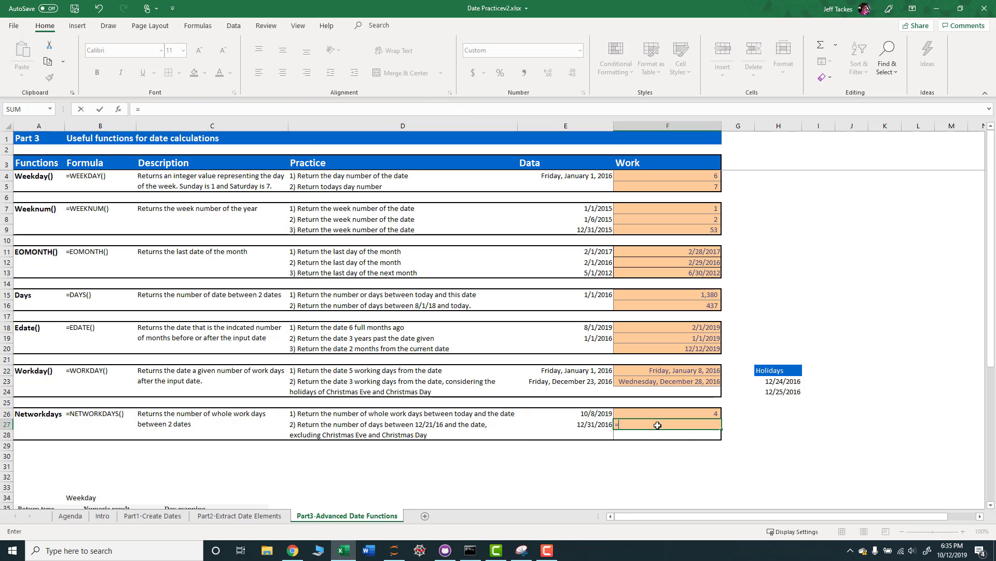
{"action": "type", "text": "netw"}
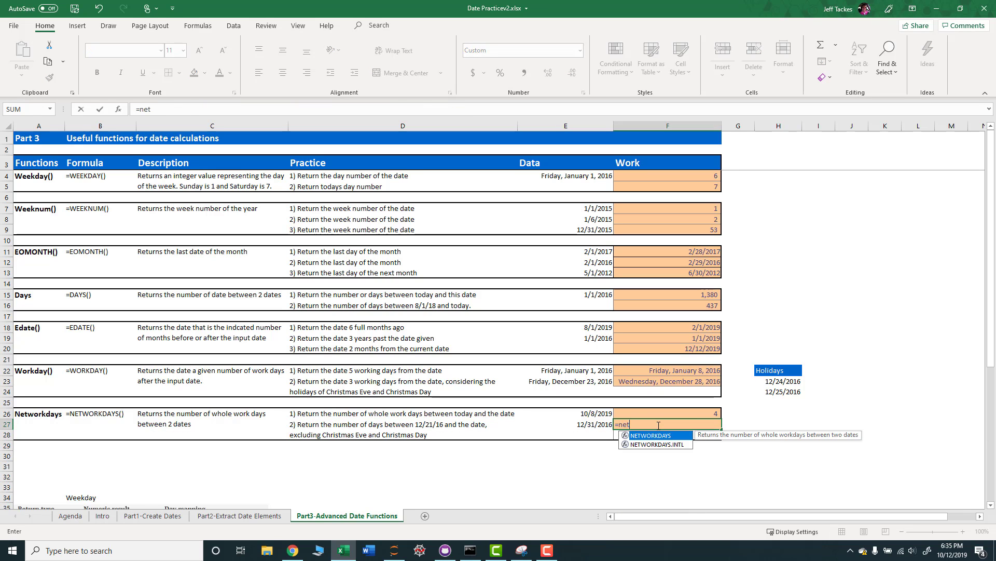
{"action": "key", "text": "Tab"}
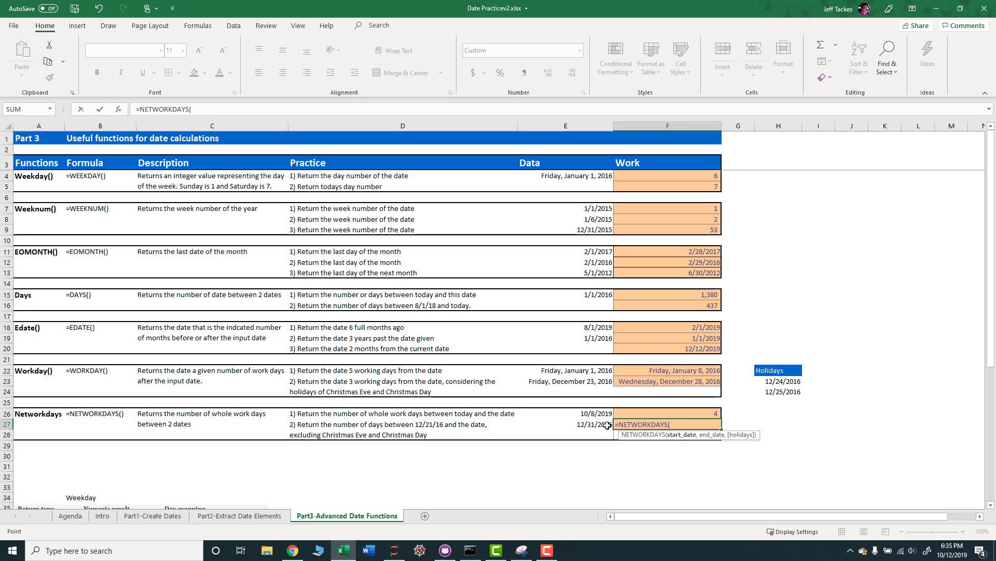
{"action": "left_click", "coordinate": [602, 424]}
{"action": "key", "text": "BackSpace"}
{"action": "key", "text": "BackSpace"}
{"action": "key", "text": "BackSpace"}
{"action": "type", "text": "date"}
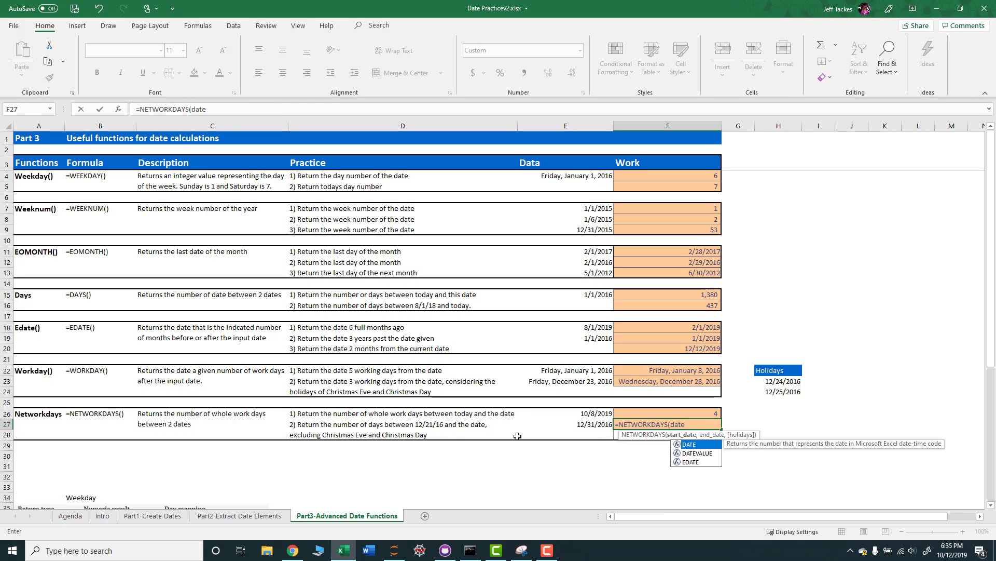
{"action": "key", "text": "Tab"}
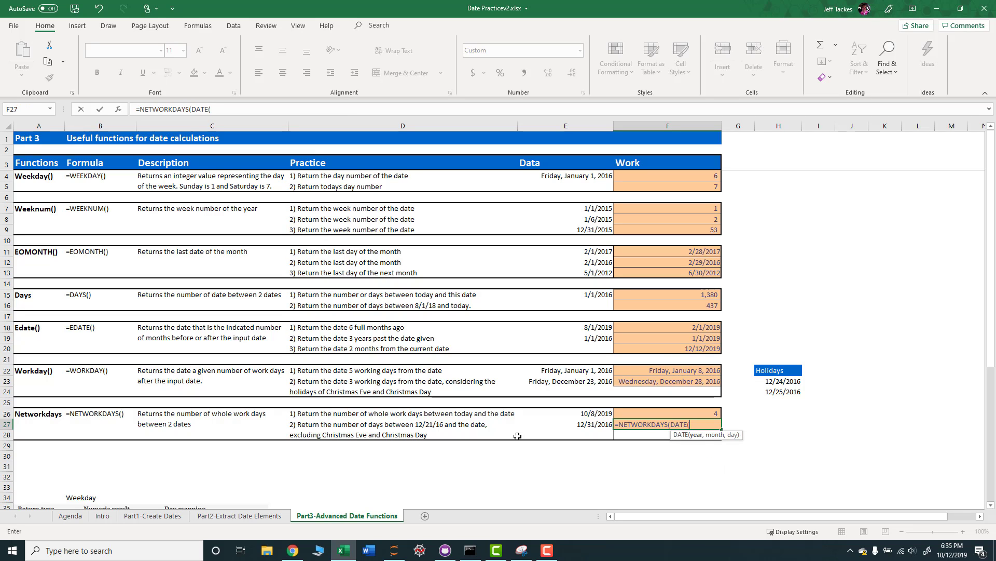
{"action": "type", "text": "2016,12,21"}
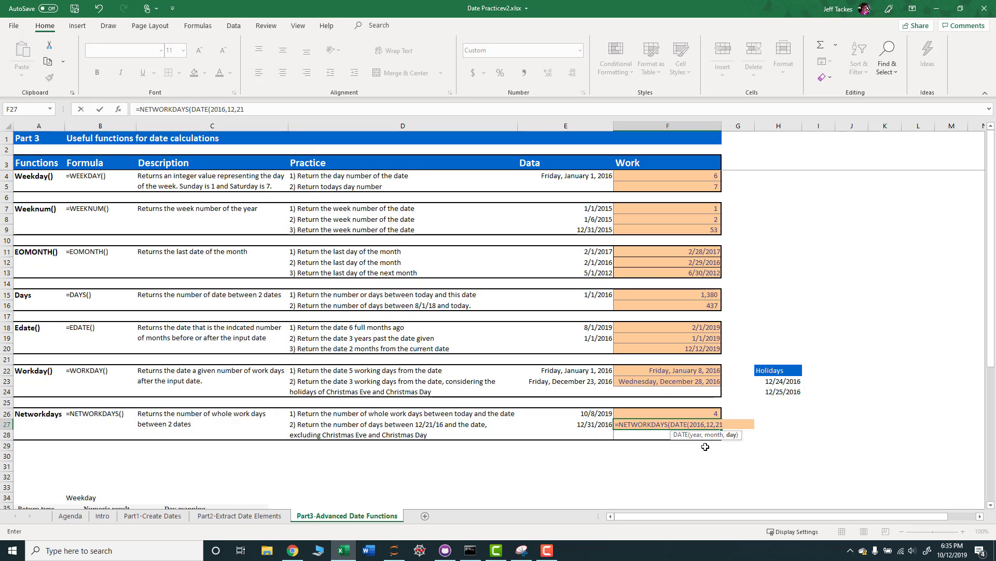
{"action": "type", "text": "),"}
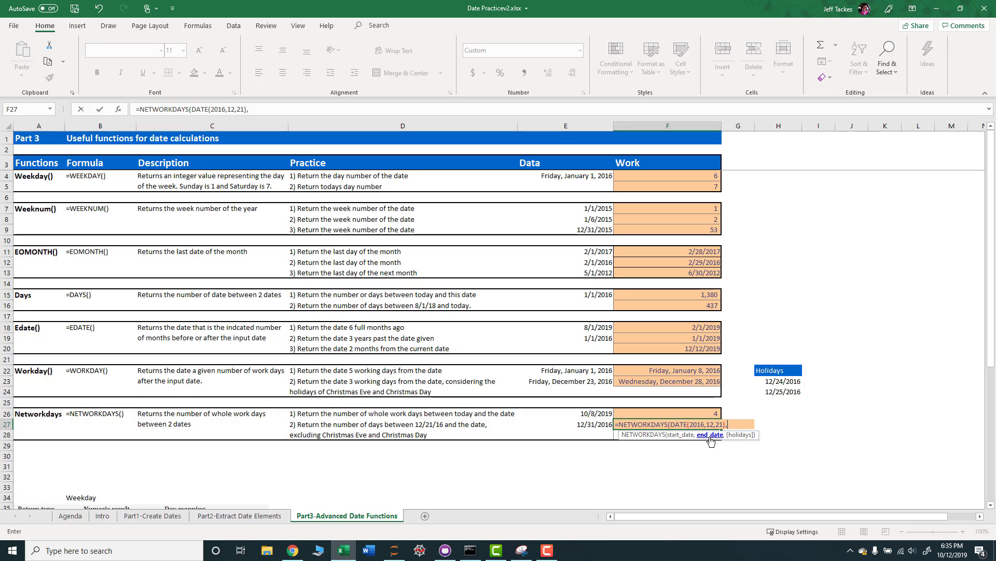
{"action": "left_click", "coordinate": [585, 426]}
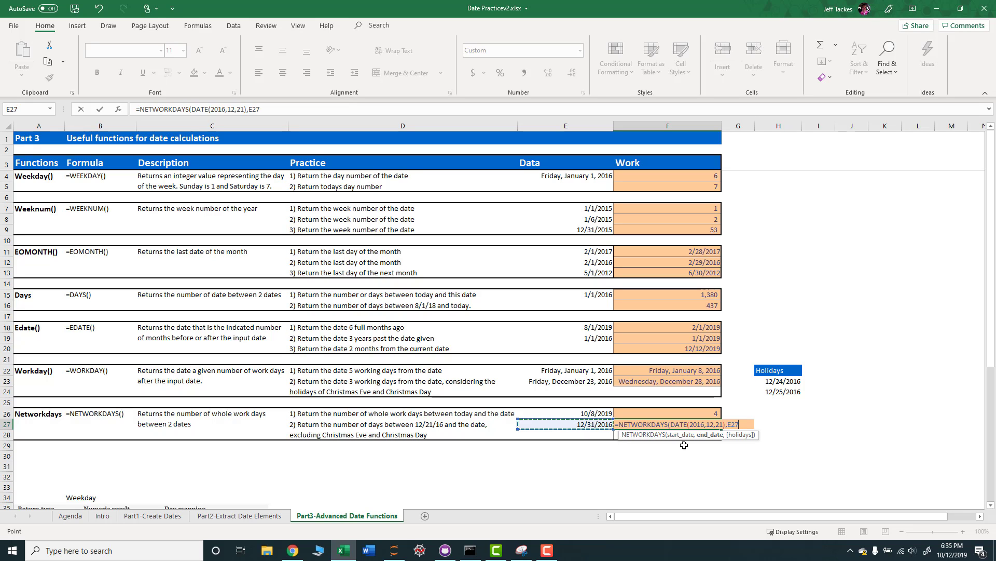
{"action": "type", "text": ","}
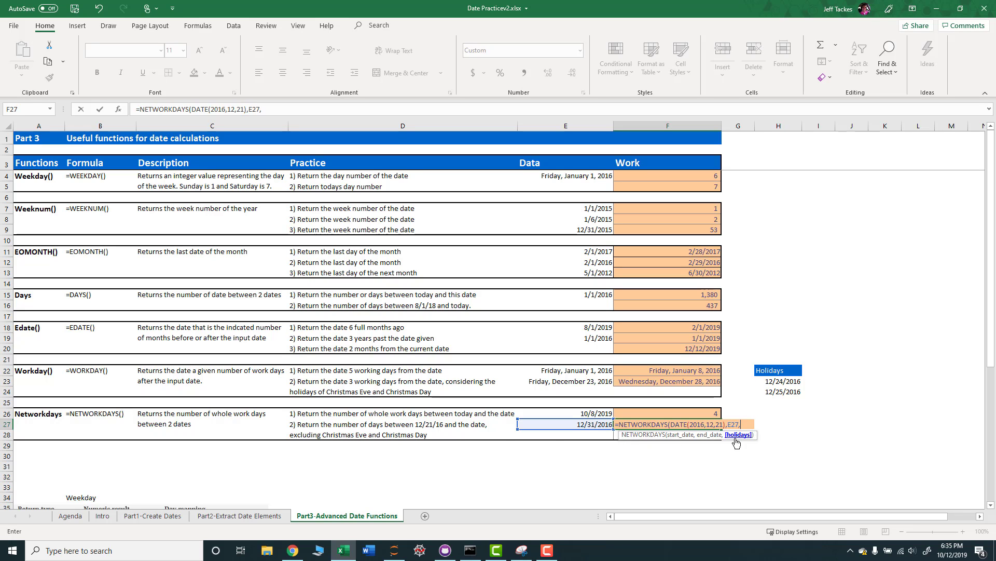
{"action": "left_click_drag", "start_coordinate": [772, 383], "coordinate": [773, 388]}
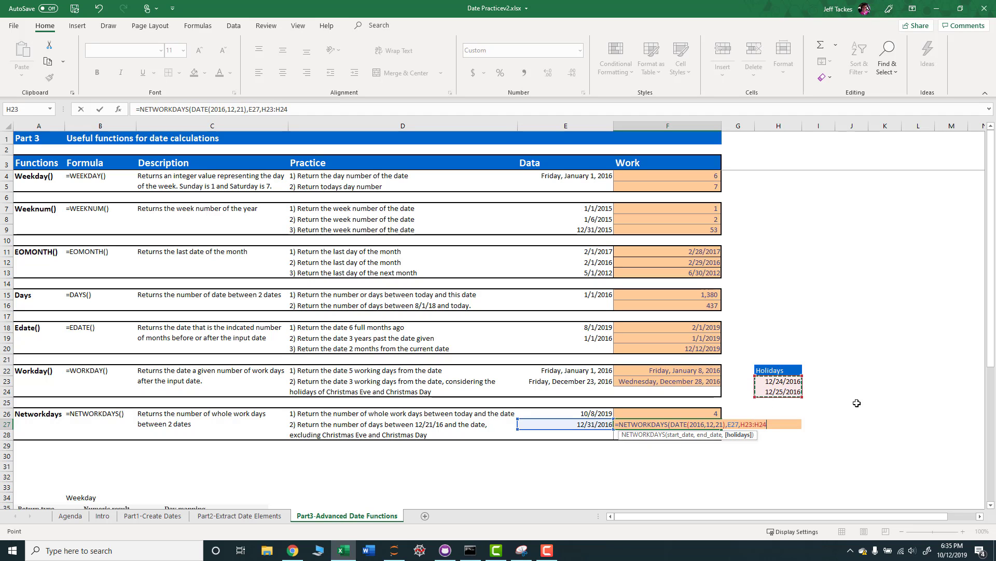
{"action": "type", "text": ")"}
{"action": "left_click", "coordinate": [765, 443]}
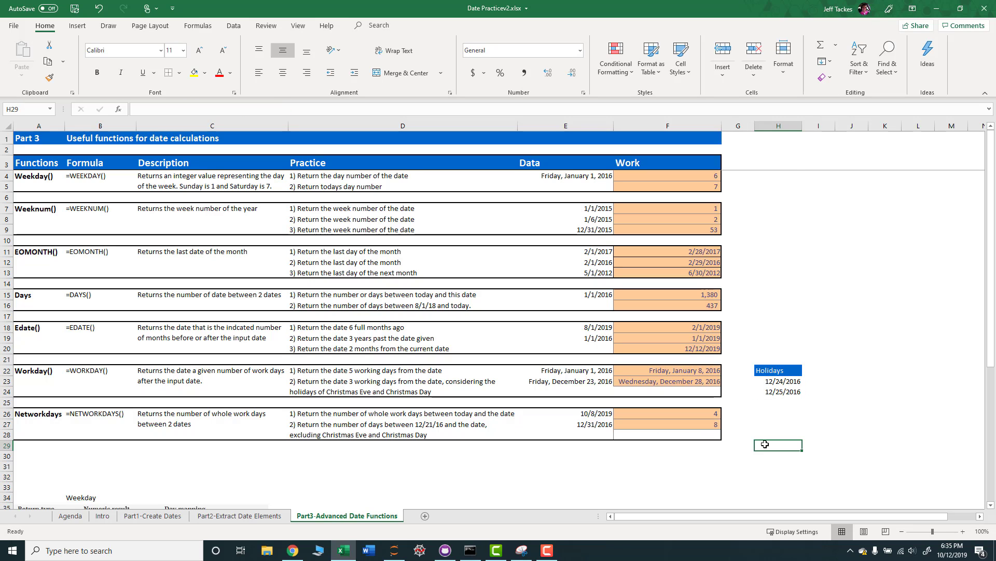